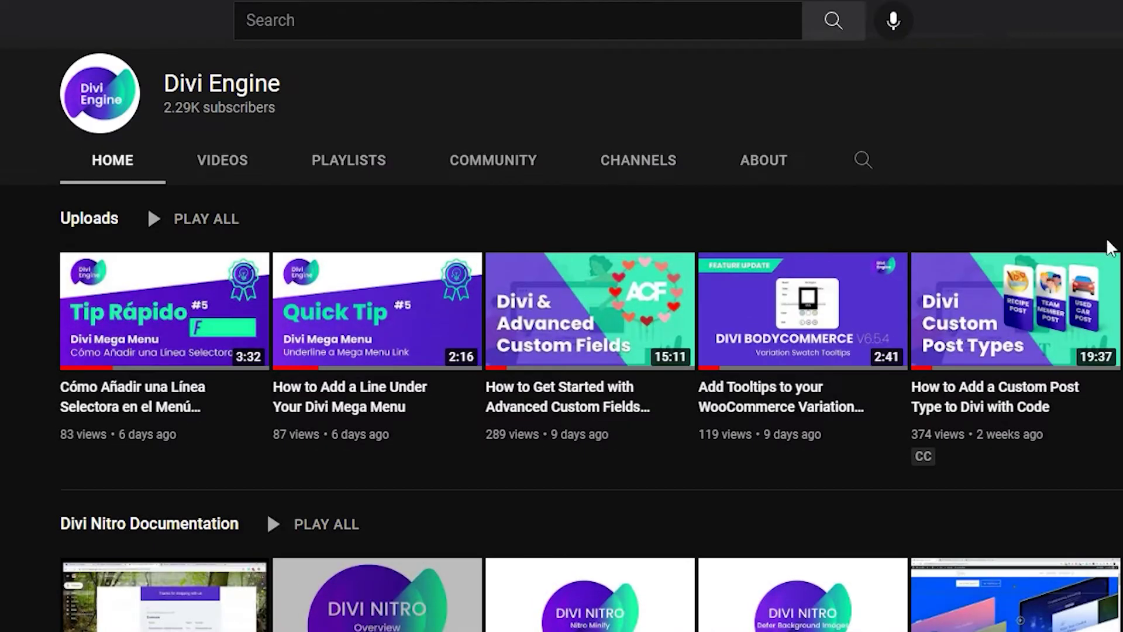
# - Search the Divi Engine YouTube channel for 'divi form builder'
pyautogui.click(866, 169)
pyautogui.write('divi f')
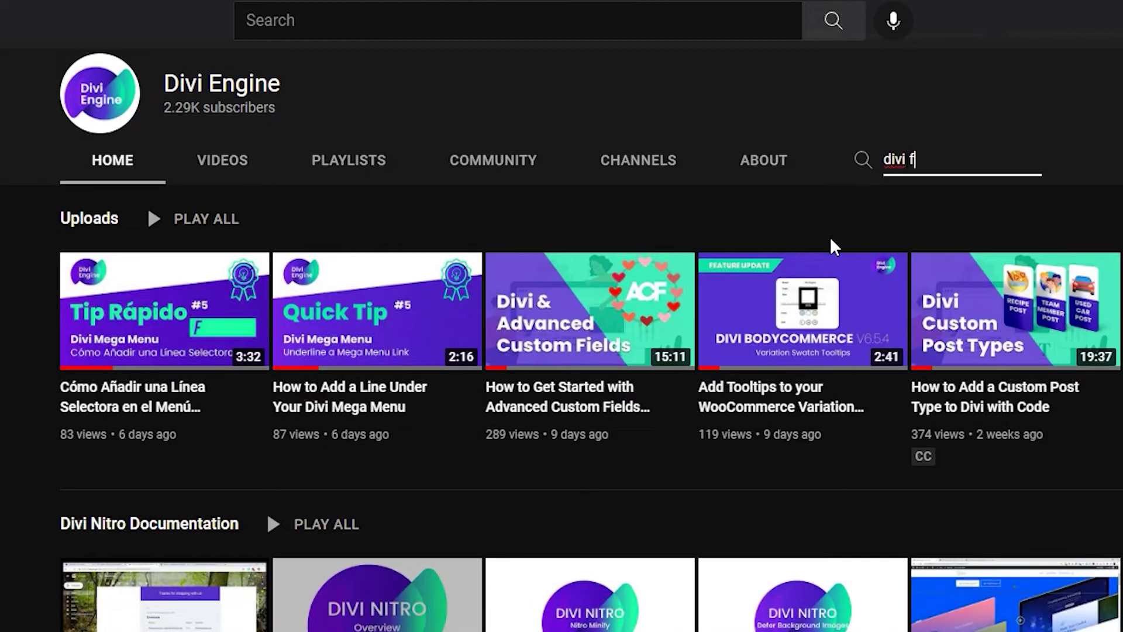
pyautogui.write('orm builder')
pyautogui.press('Return')
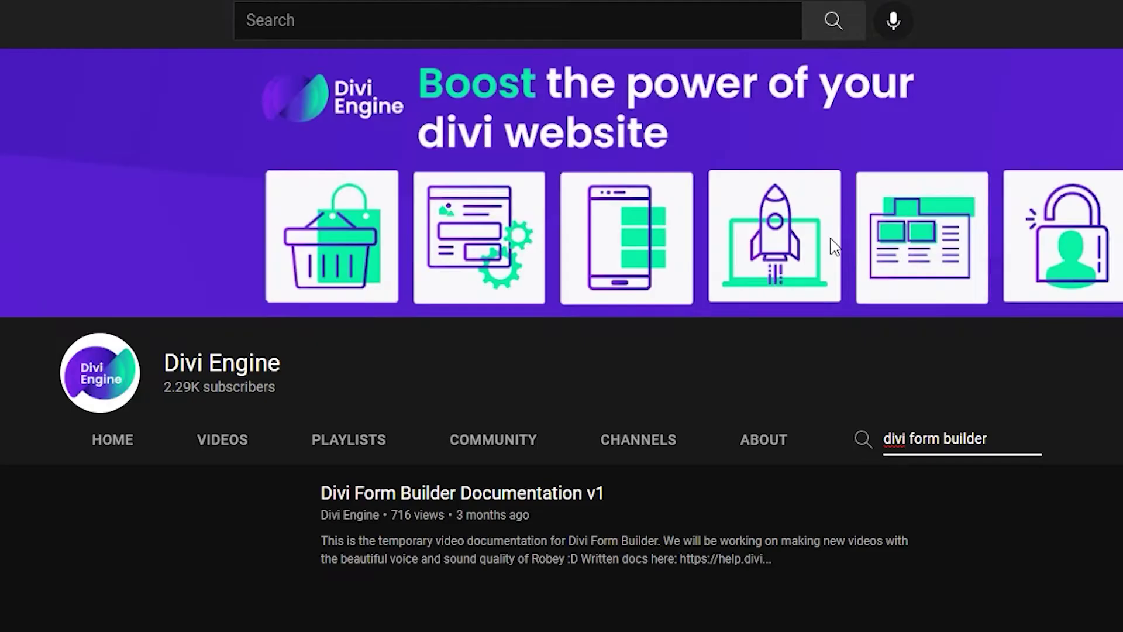
# - Open the Divi Form Builder documentation and play its welcome video
pyautogui.scroll(-8, 562, 363)
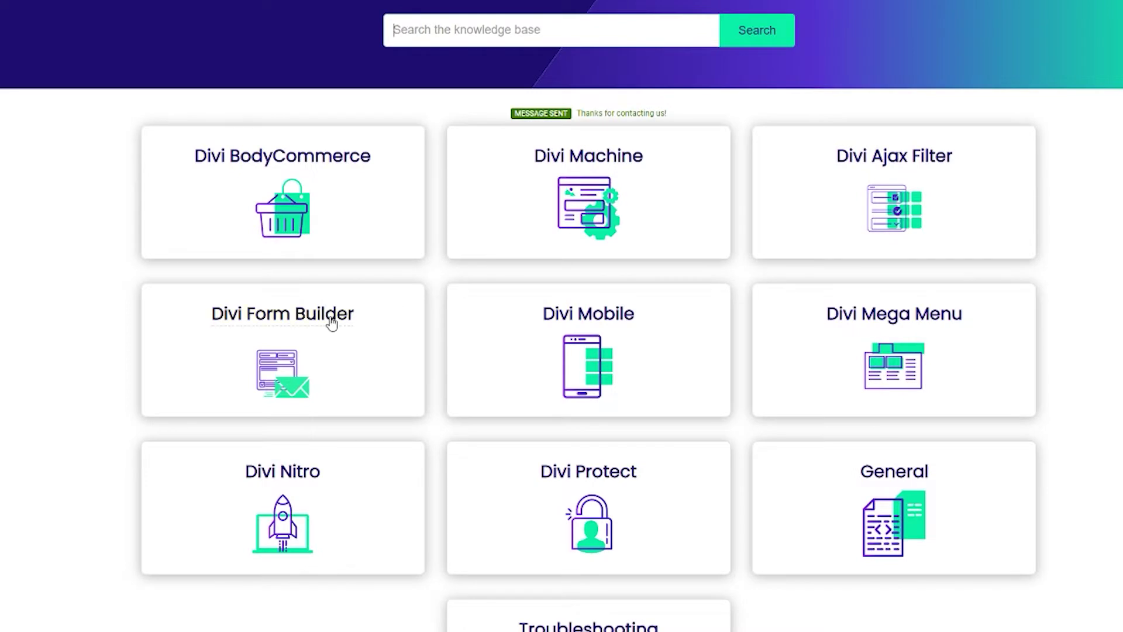
pyautogui.click(337, 321)
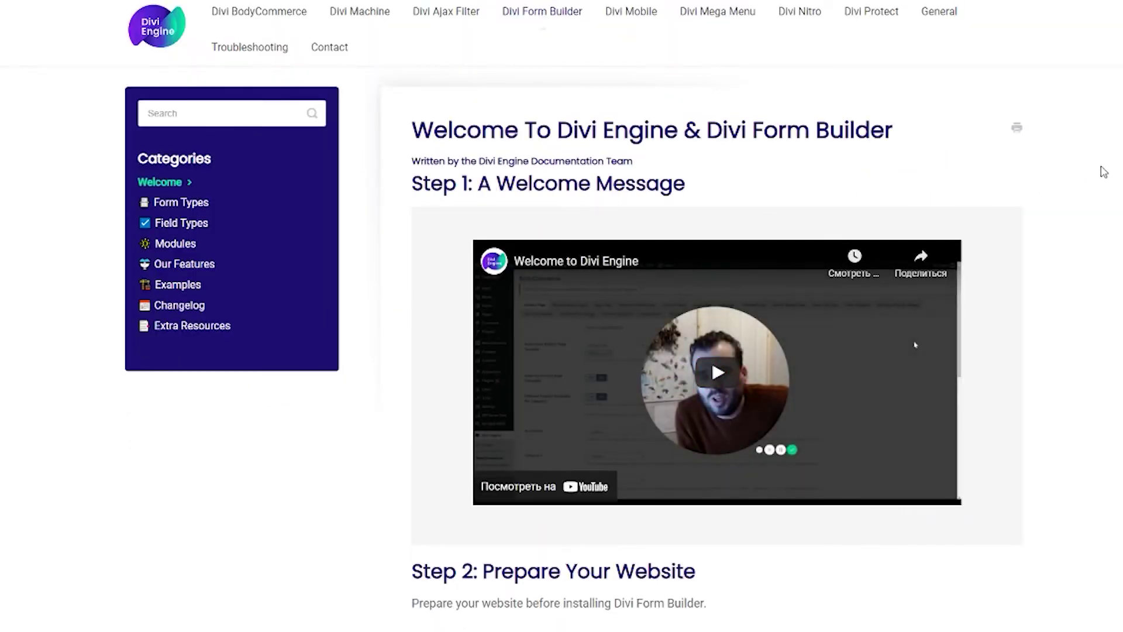
pyautogui.click(738, 376)
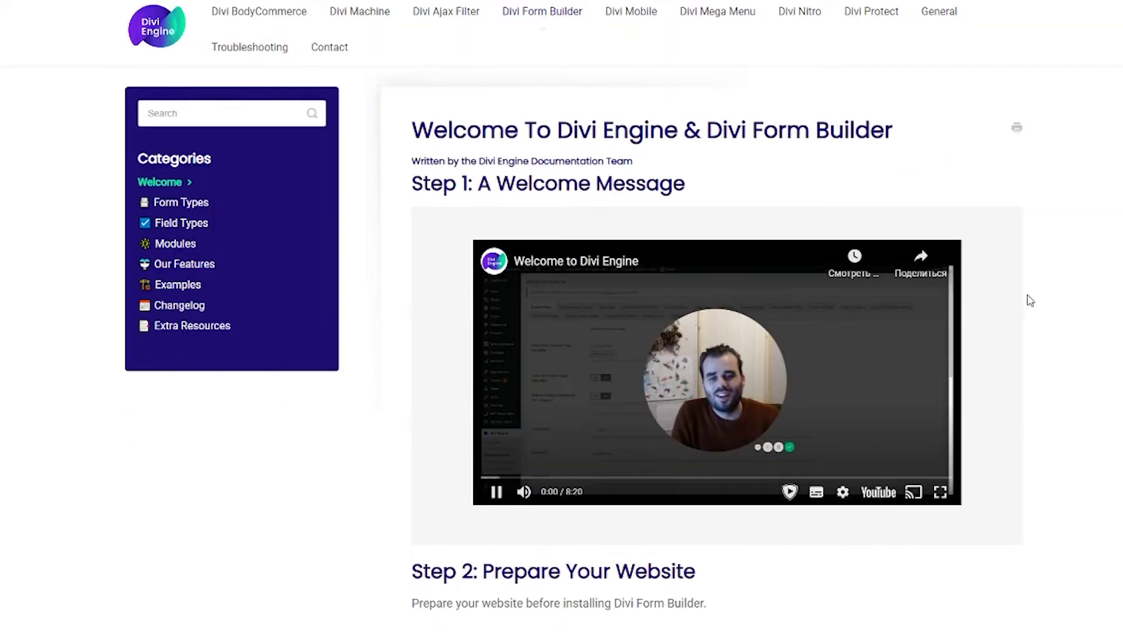
pyautogui.scroll(-3, 585, 316)
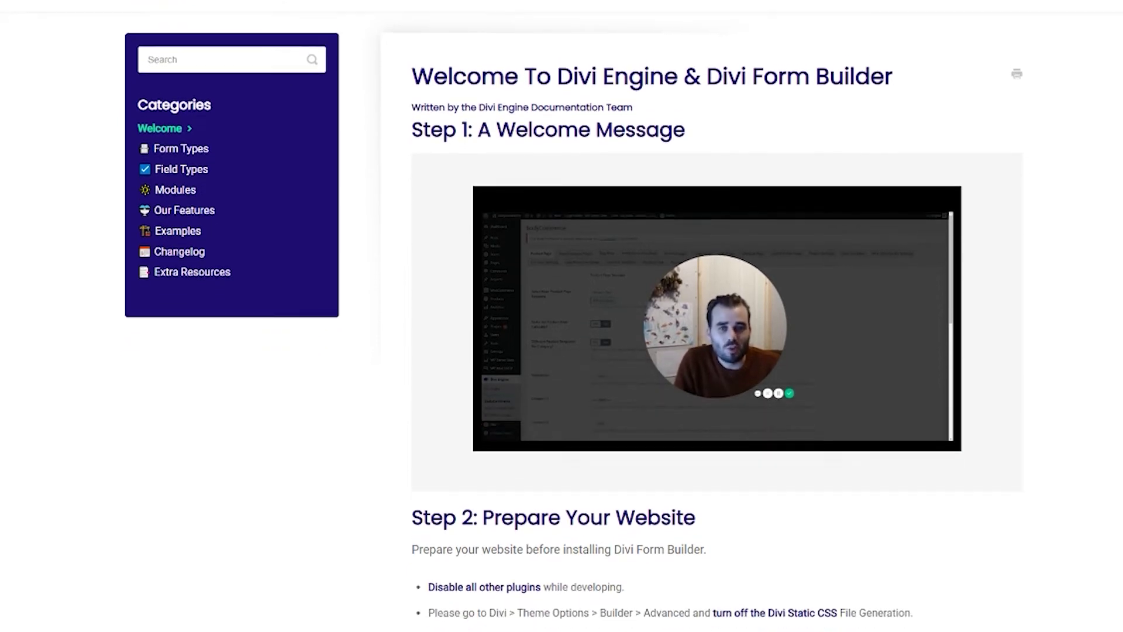
pyautogui.scroll(-6, 717, 316)
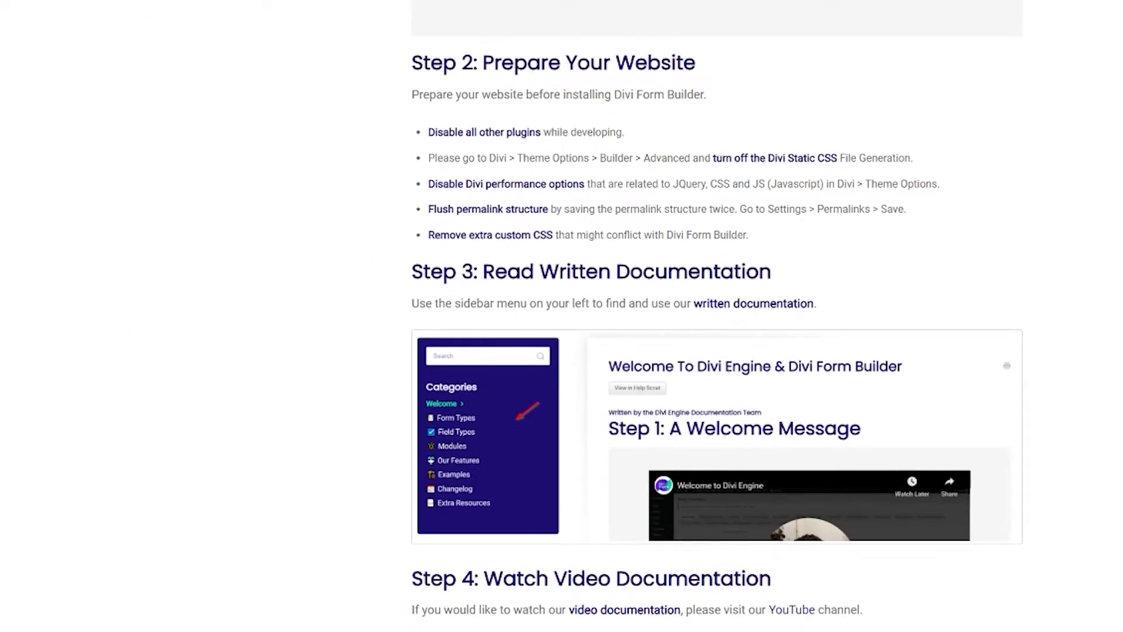
pyautogui.scroll(-7, 717, 316)
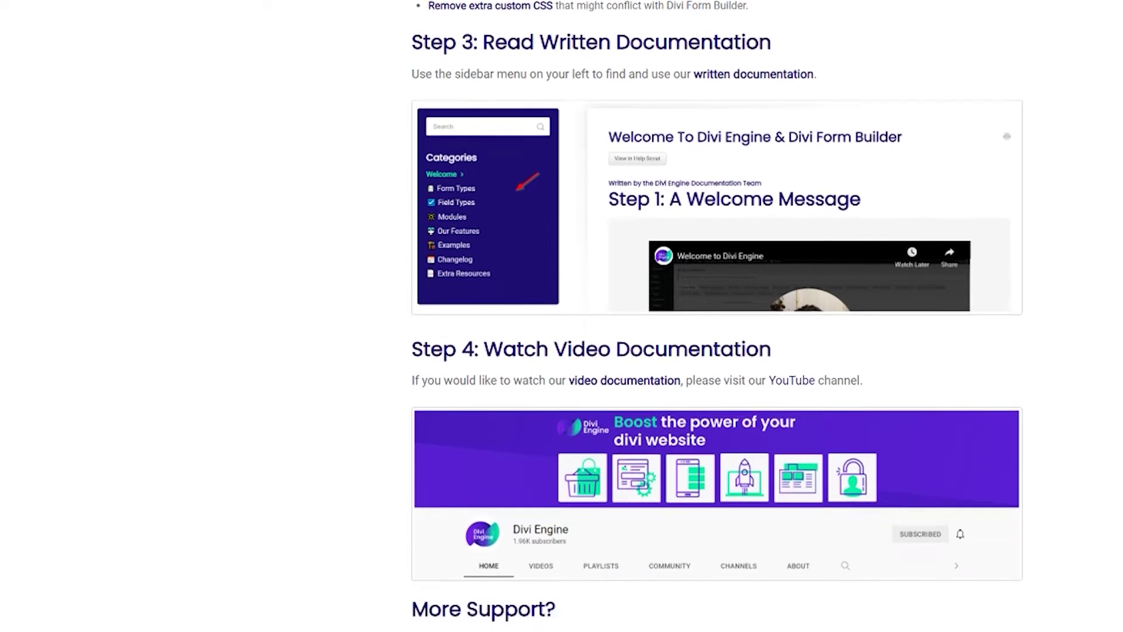
pyautogui.scroll(-1, 716, 316)
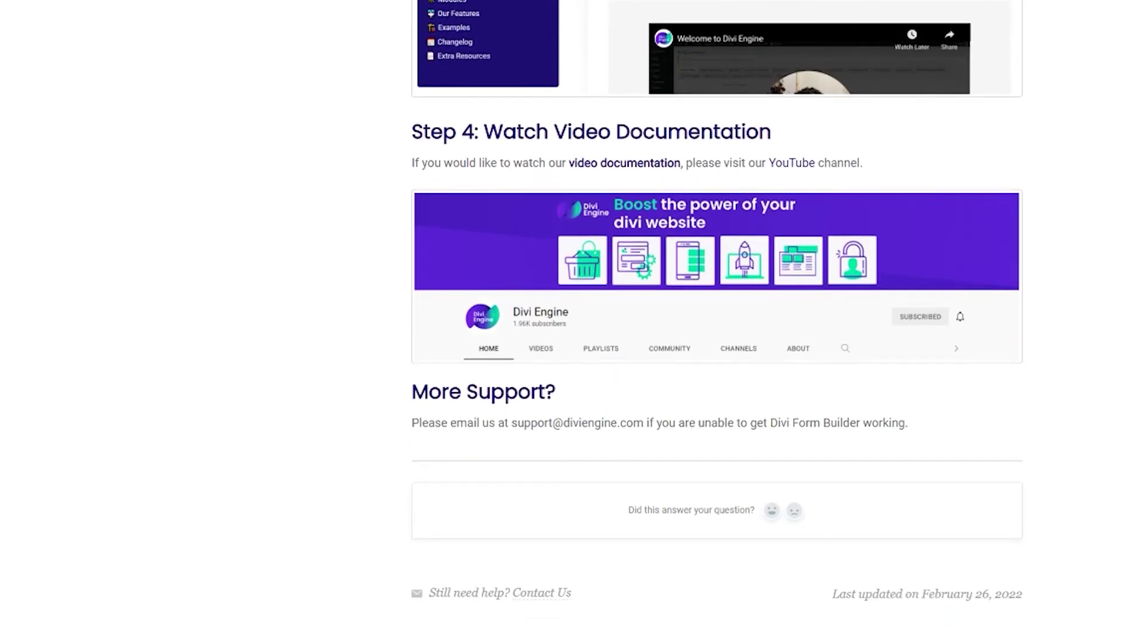
# - Browse to the Modules category, then list the Field Types articles
pyautogui.scroll(3, 717, 315)
pyautogui.scroll(-2, 717, 315)
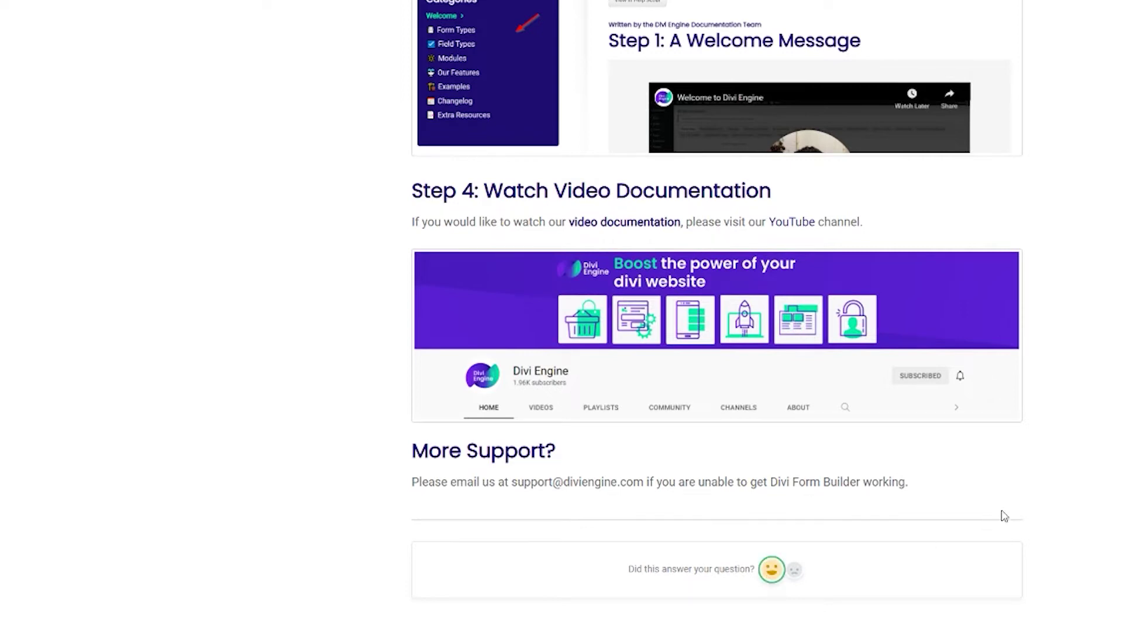
pyautogui.scroll(15, 717, 316)
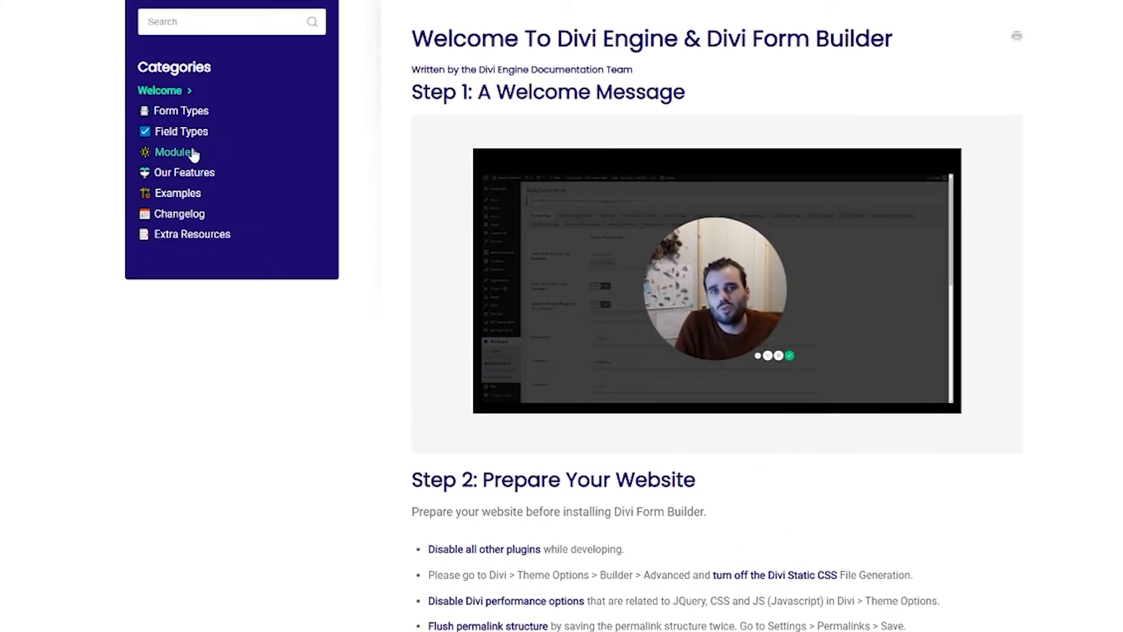
pyautogui.click(193, 153)
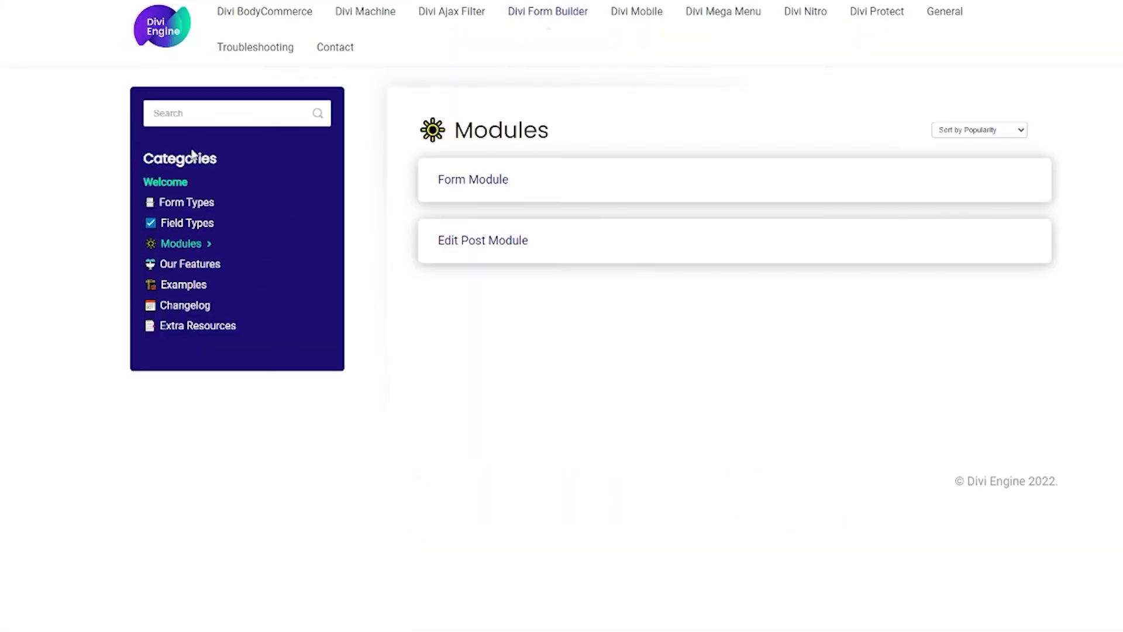
pyautogui.click(192, 230)
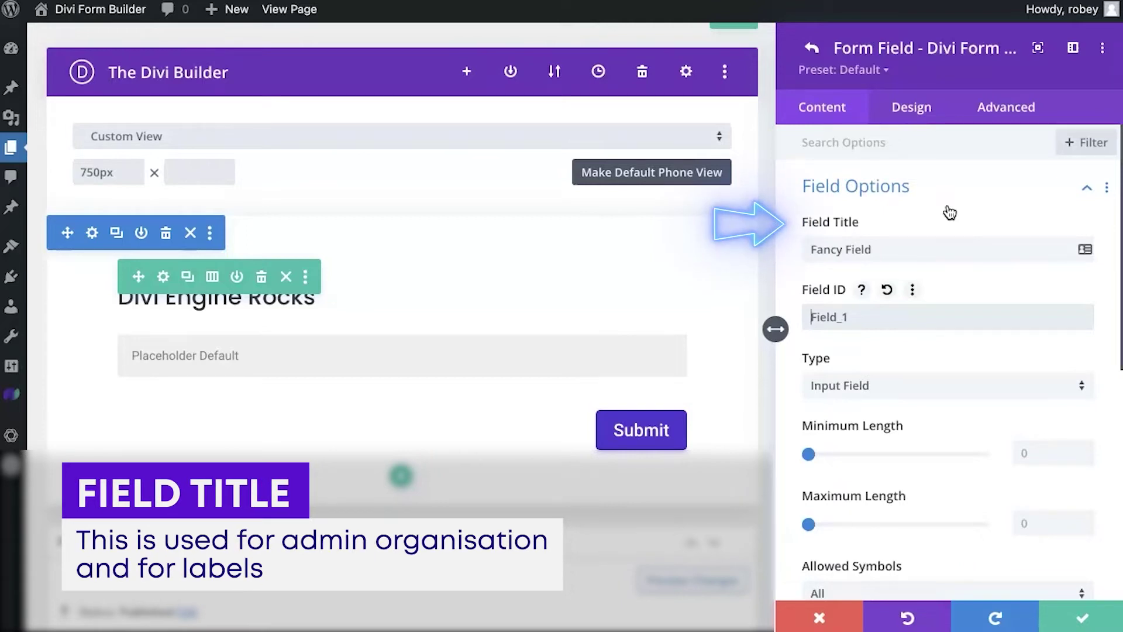
# - Place the cursor at the end of the Fancy Field's Field ID 'Field_1'
pyautogui.click(893, 319)
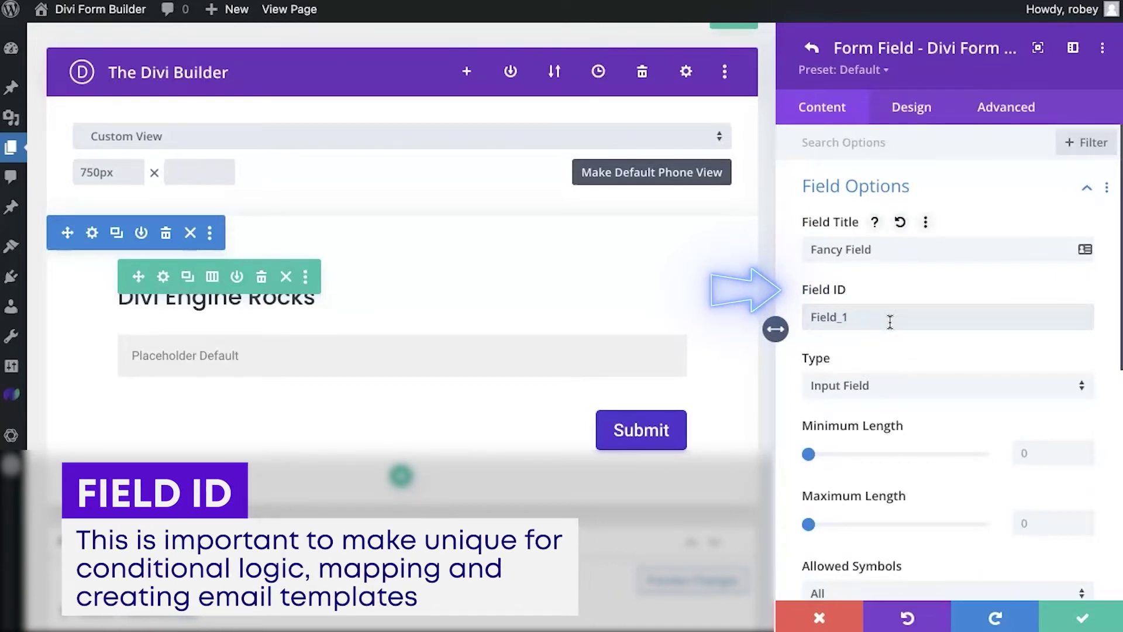
pyautogui.click(890, 322)
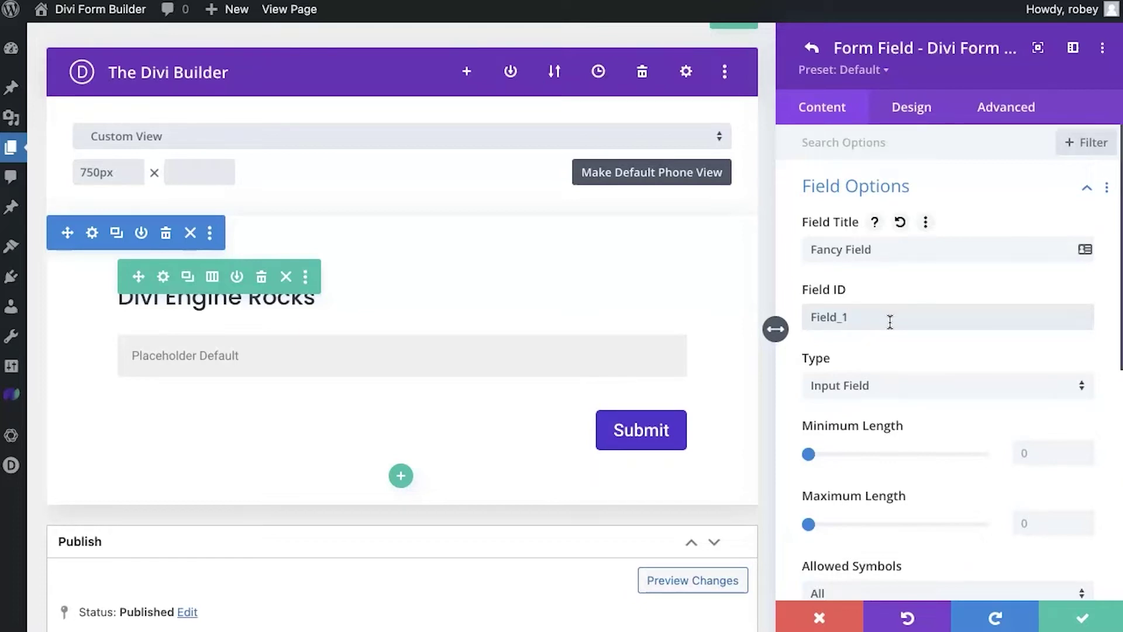
# - Review the field type list, leaving the type as Input Field
pyautogui.scroll(-2, 880, 397)
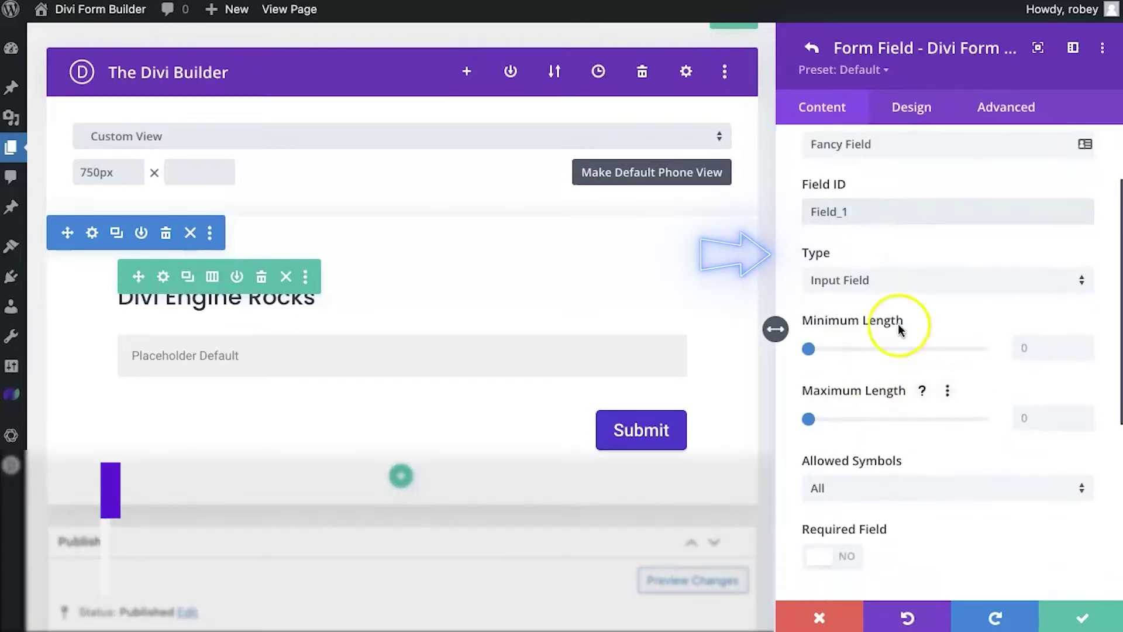
pyautogui.click(934, 279)
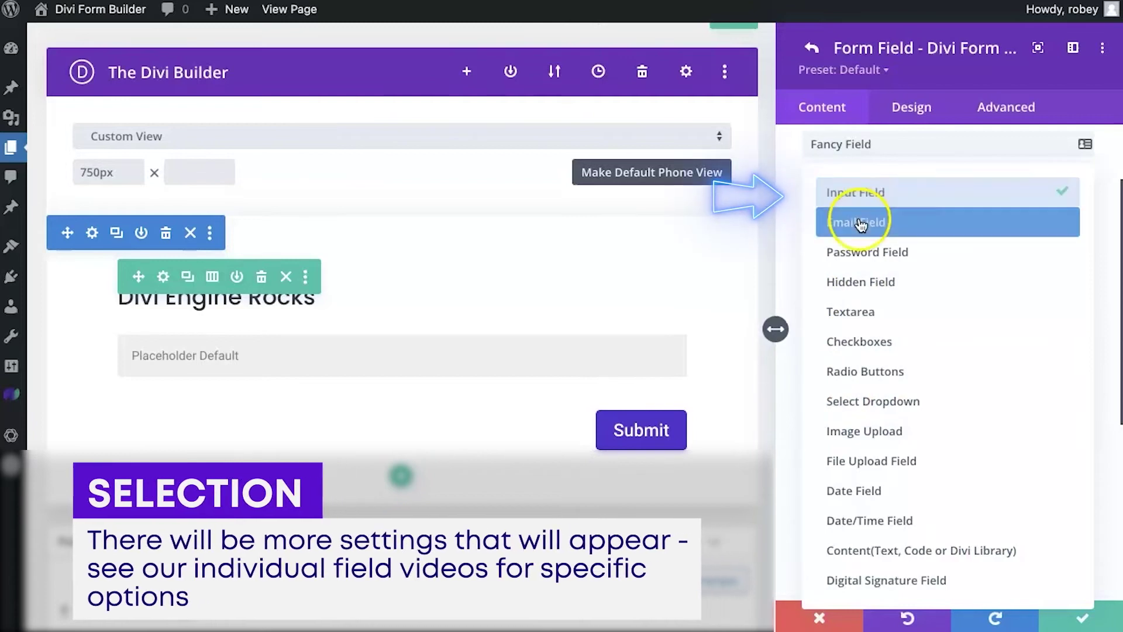
pyautogui.click(858, 192)
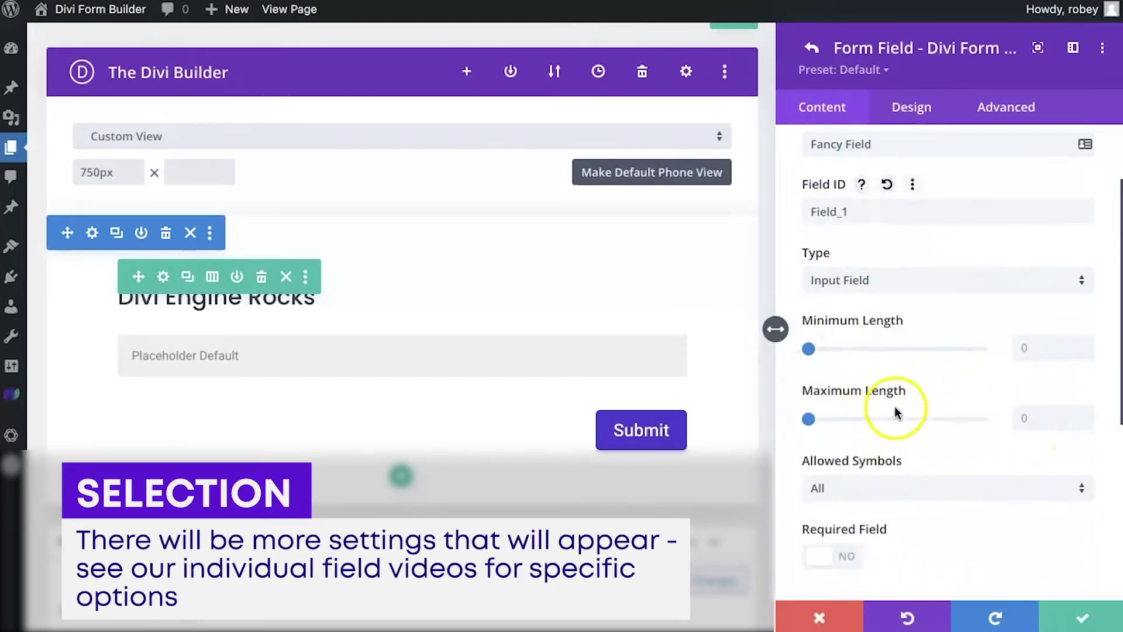
pyautogui.click(904, 279)
pyautogui.click(799, 257)
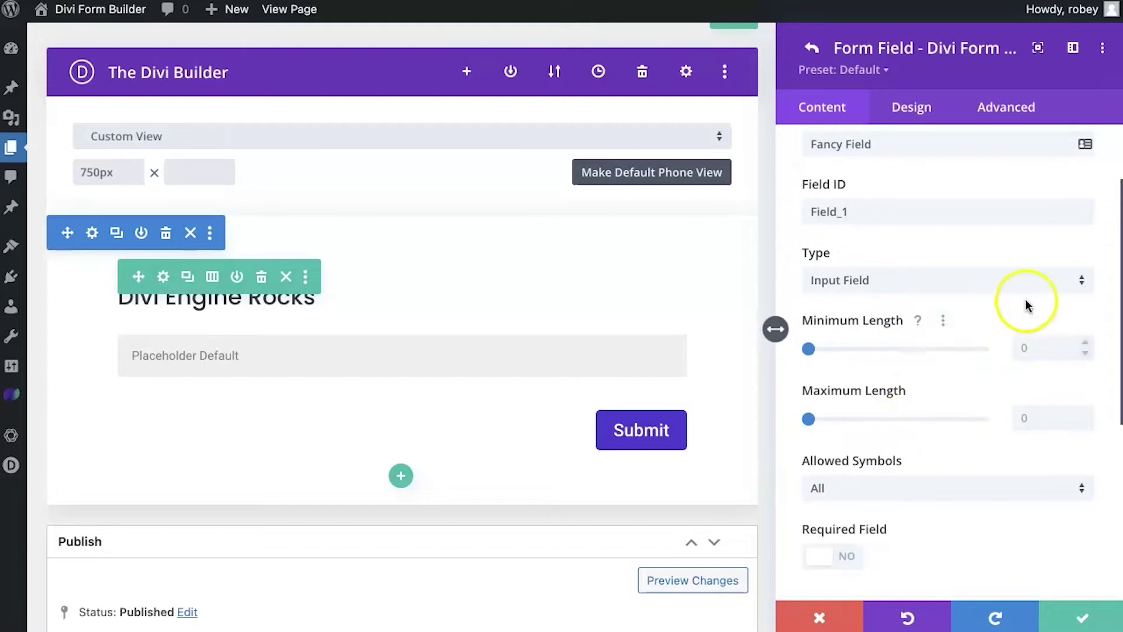
# - Change the field type to Image Upload and look over its upload settings
pyautogui.click(983, 278)
pyautogui.click(890, 431)
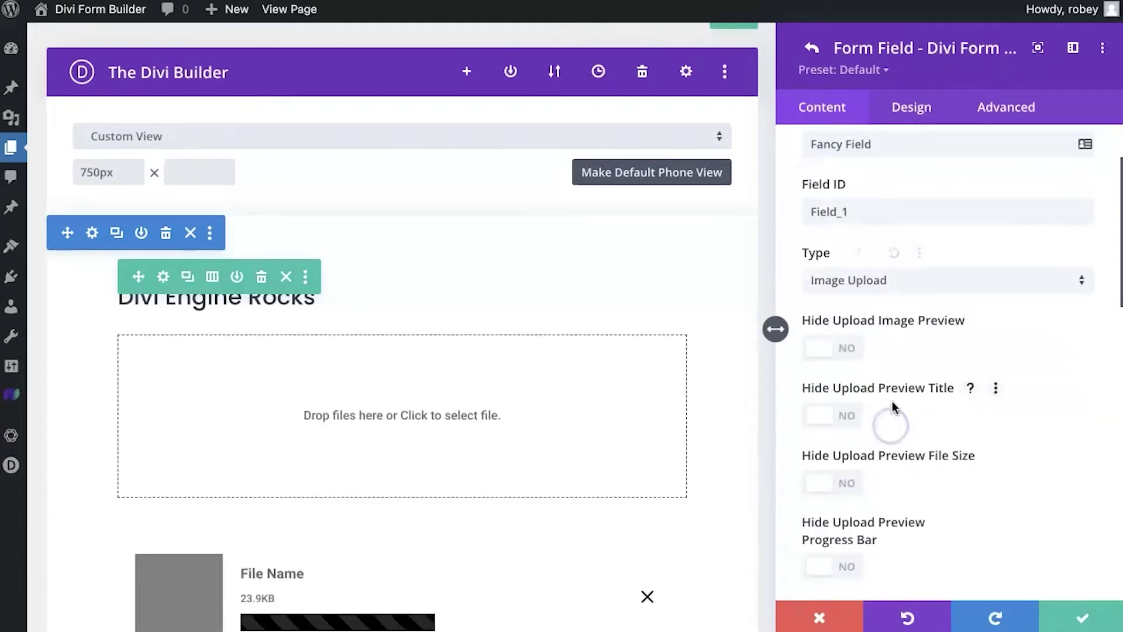
pyautogui.scroll(-4, 947, 444)
pyautogui.scroll(-3, 949, 412)
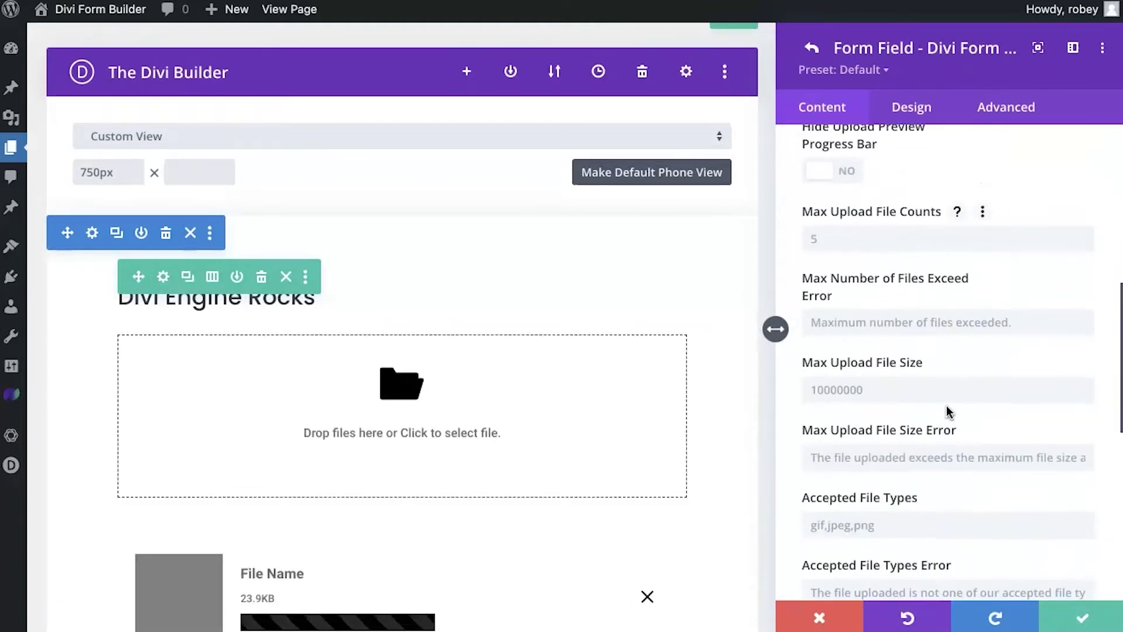
pyautogui.scroll(-4, 947, 410)
pyautogui.scroll(12, 948, 409)
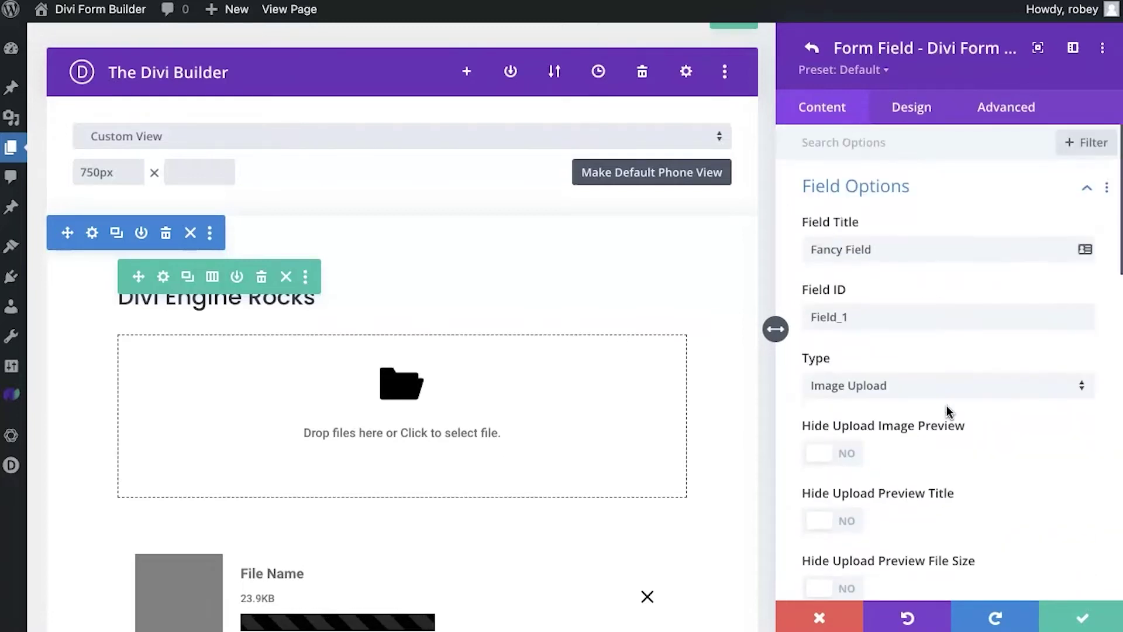
pyautogui.click(908, 401)
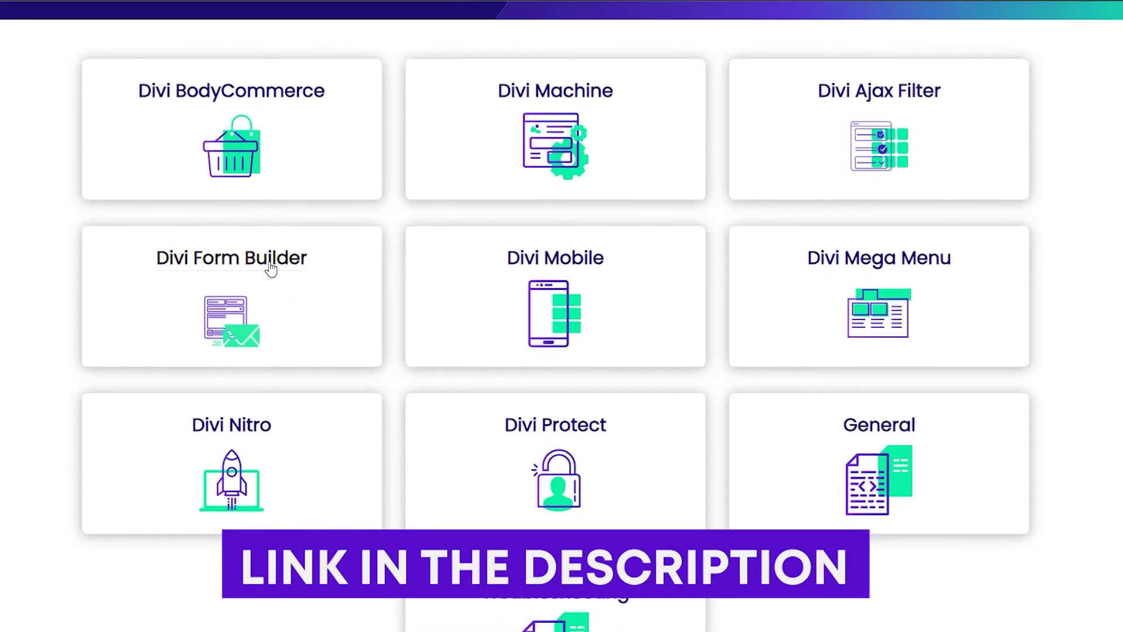
# - Go to Field Types in the Divi Form Builder docs and view the Checkbox Type page
pyautogui.click(271, 267)
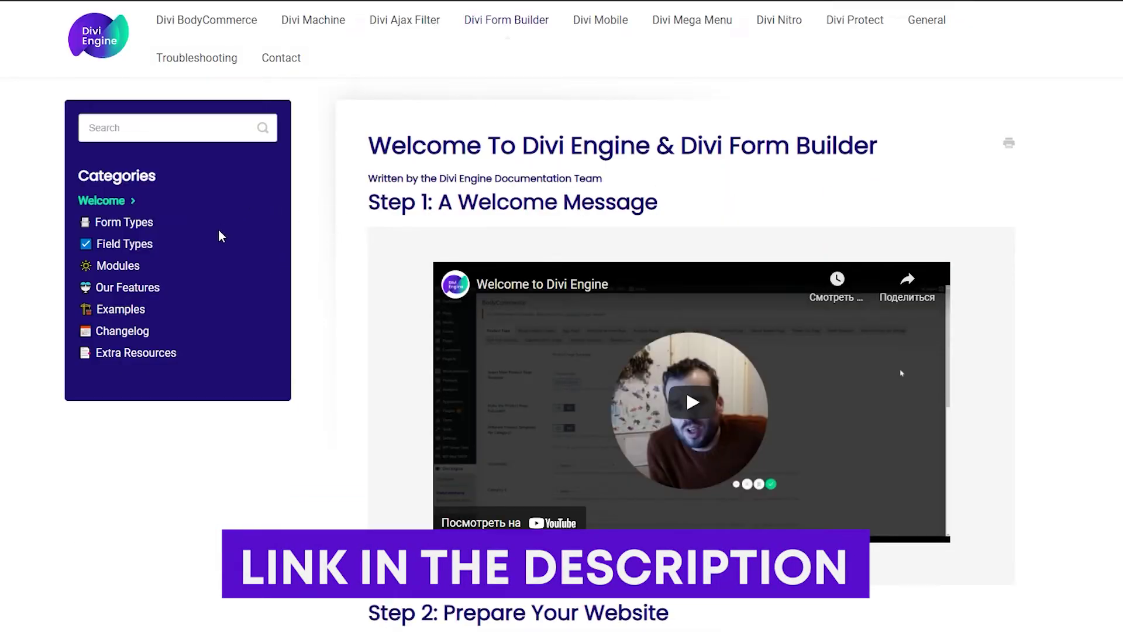
pyautogui.click(136, 248)
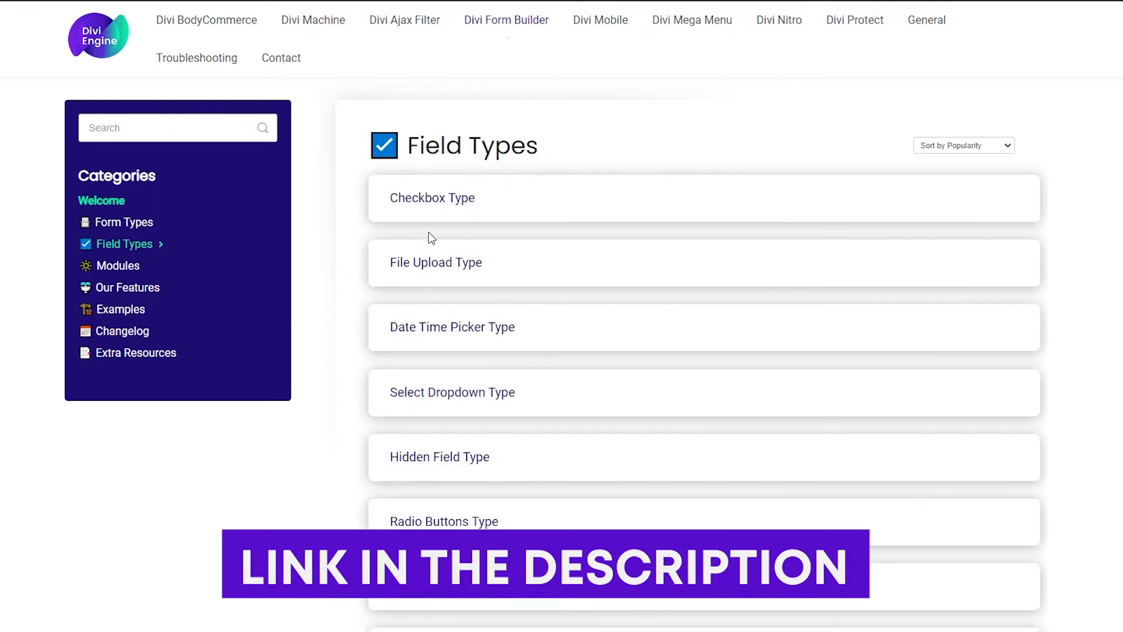
pyautogui.click(431, 199)
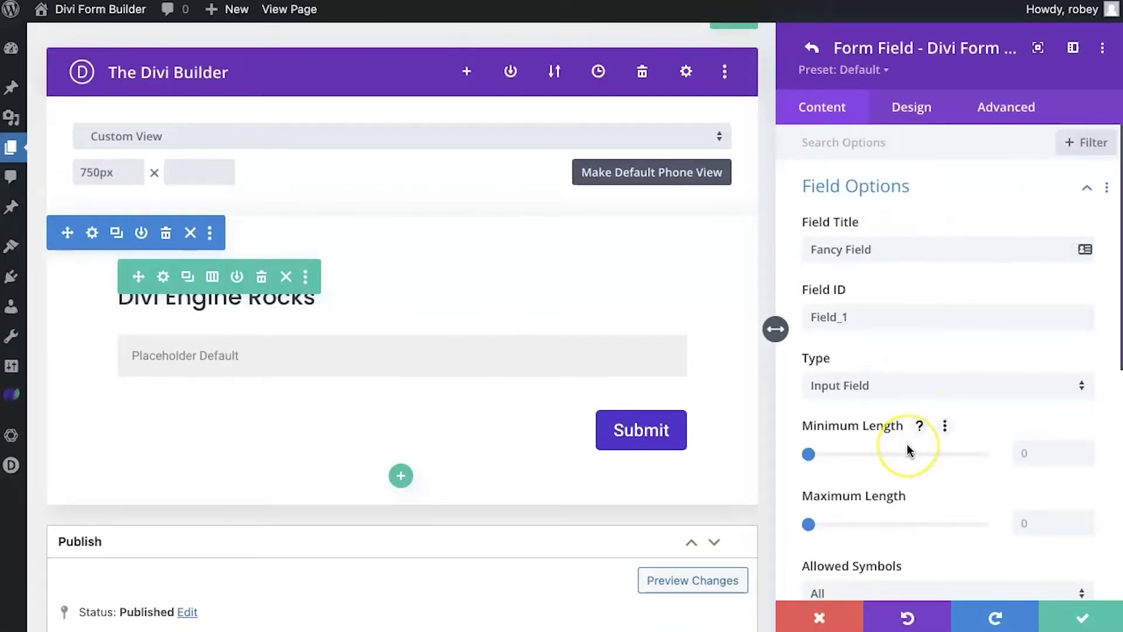
pyautogui.scroll(-2, 906, 449)
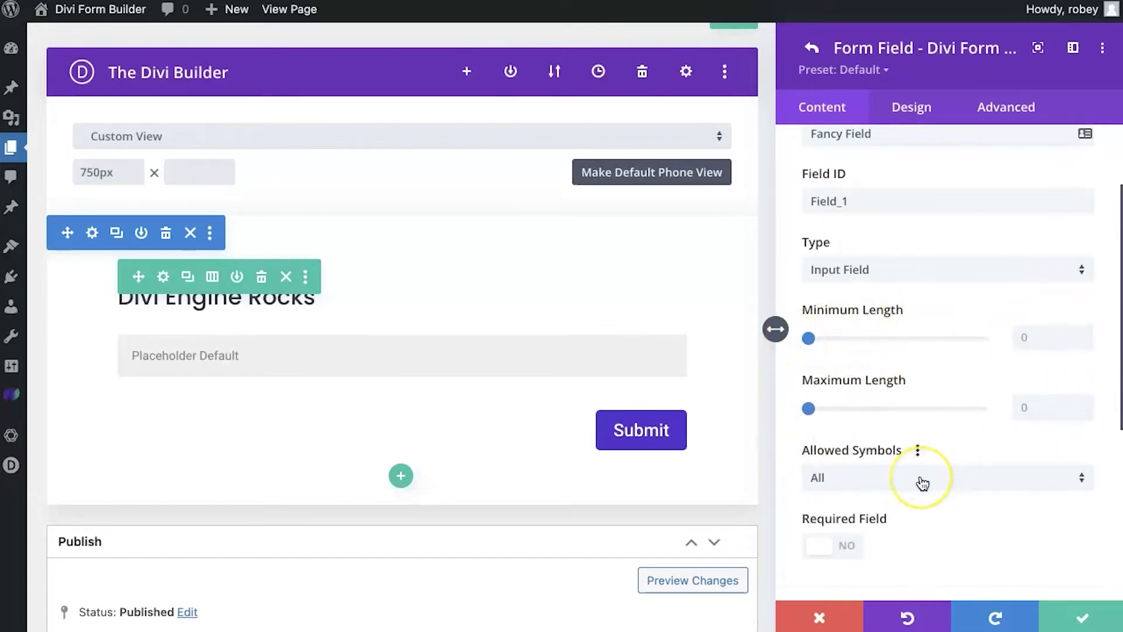
# - Set Required Field to Yes so the placeholder gains an asterisk, then scroll down to Layout Options
pyautogui.scroll(-3, 923, 483)
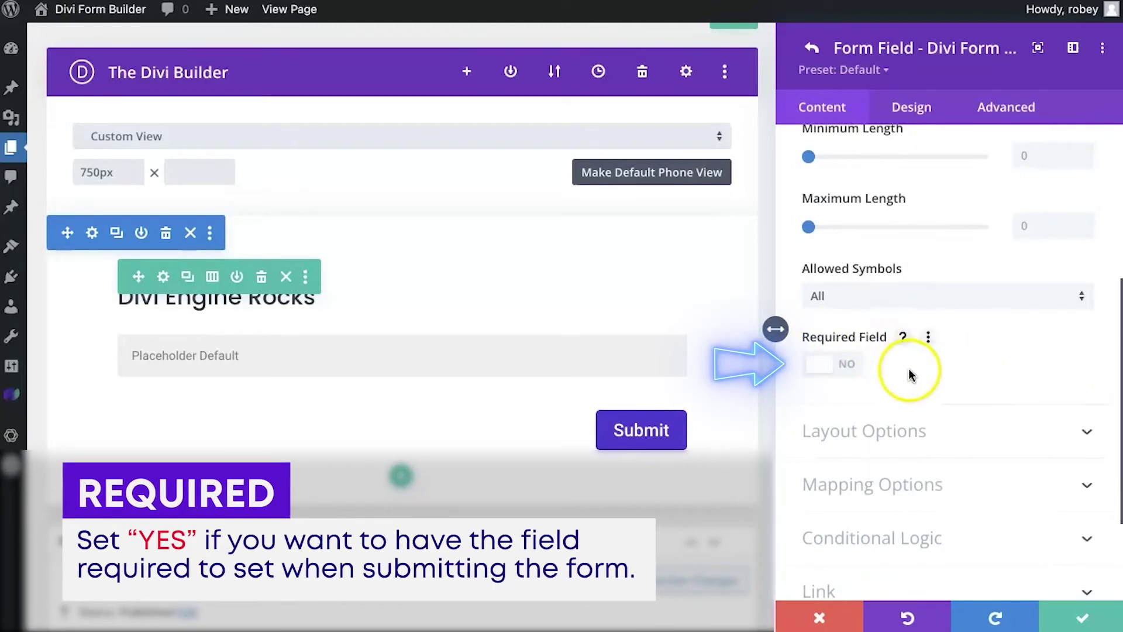
pyautogui.click(845, 366)
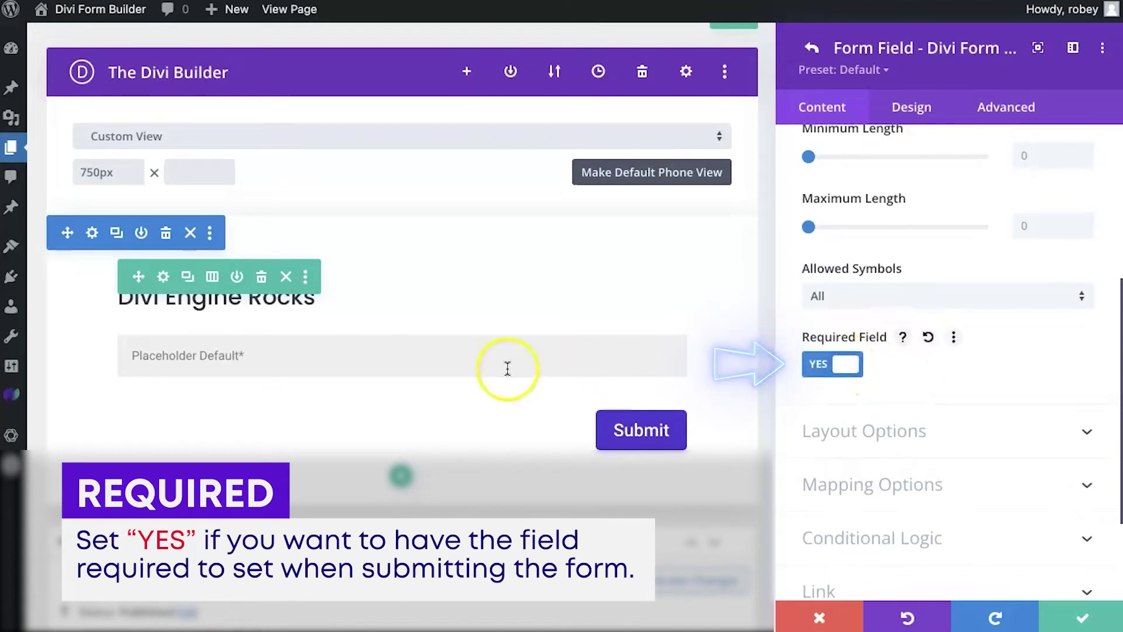
pyautogui.moveTo(253, 361)
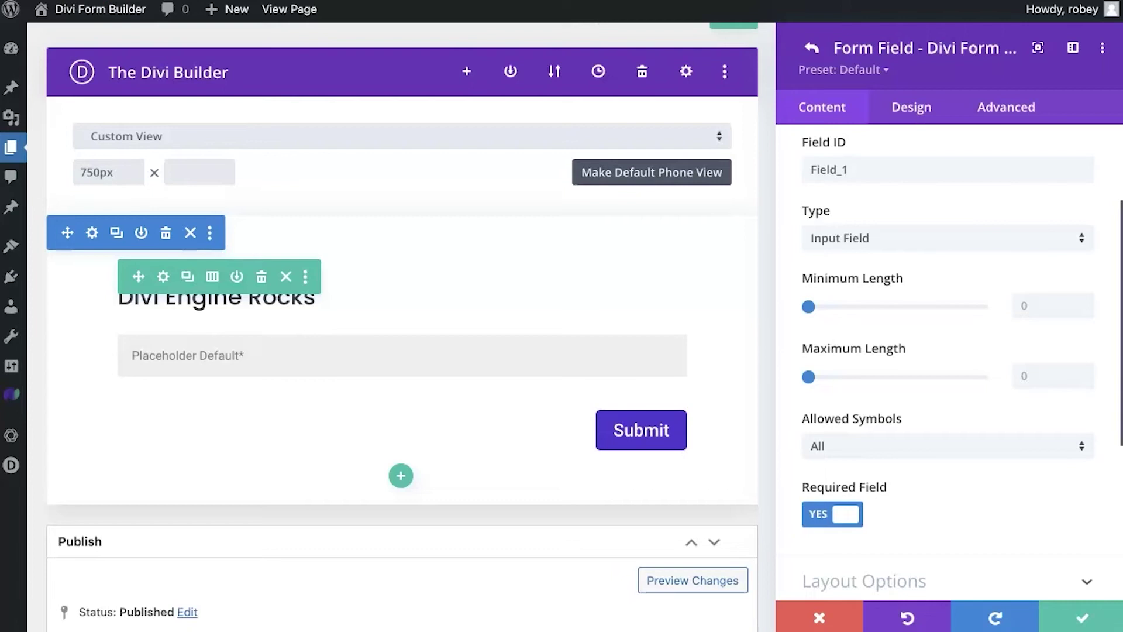
pyautogui.scroll(-3, 967, 469)
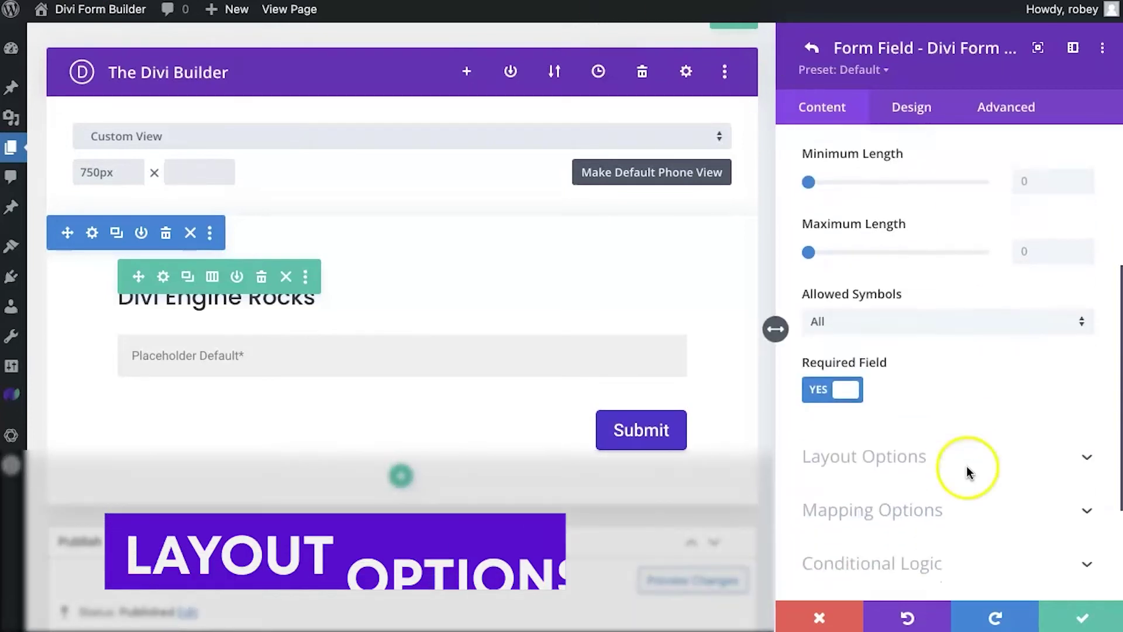
pyautogui.scroll(-2, 939, 287)
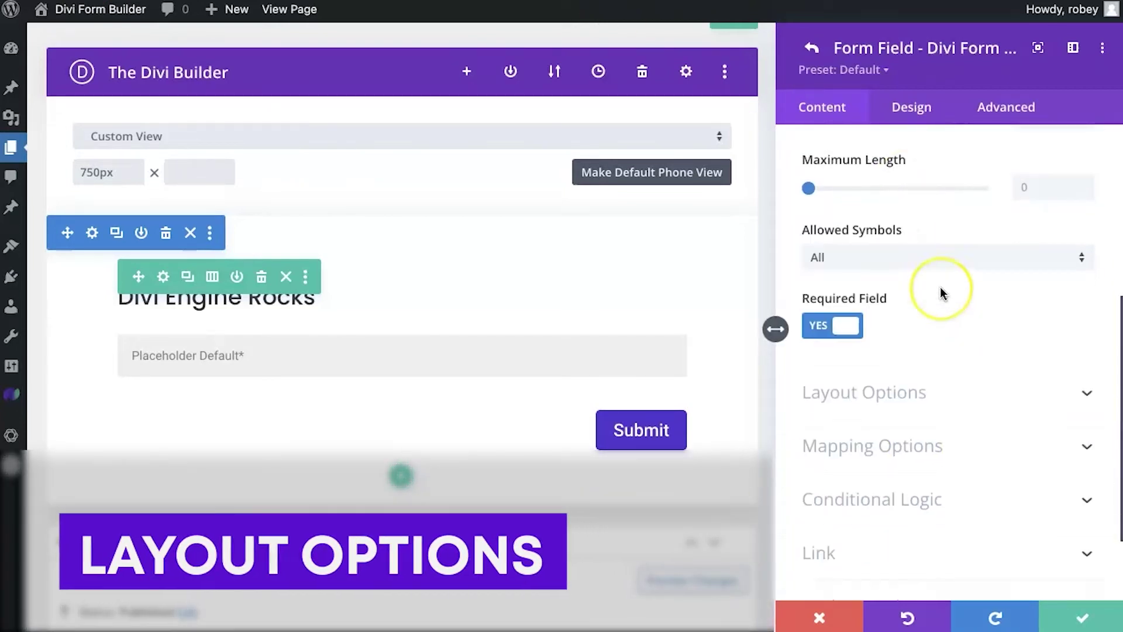
pyautogui.click(873, 372)
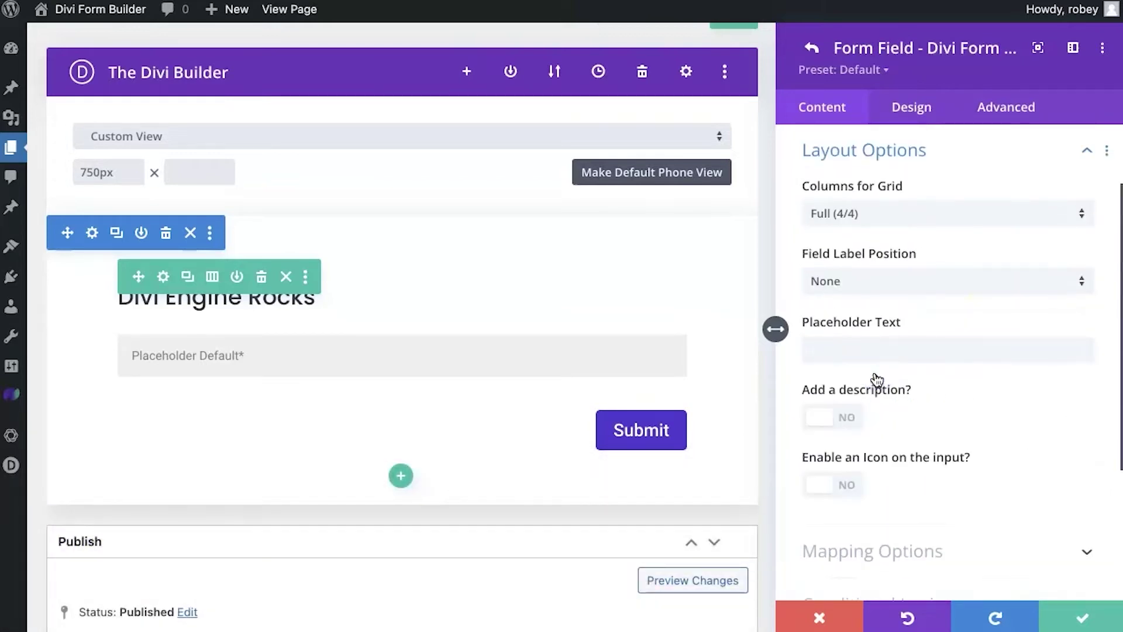
pyautogui.moveTo(929, 392)
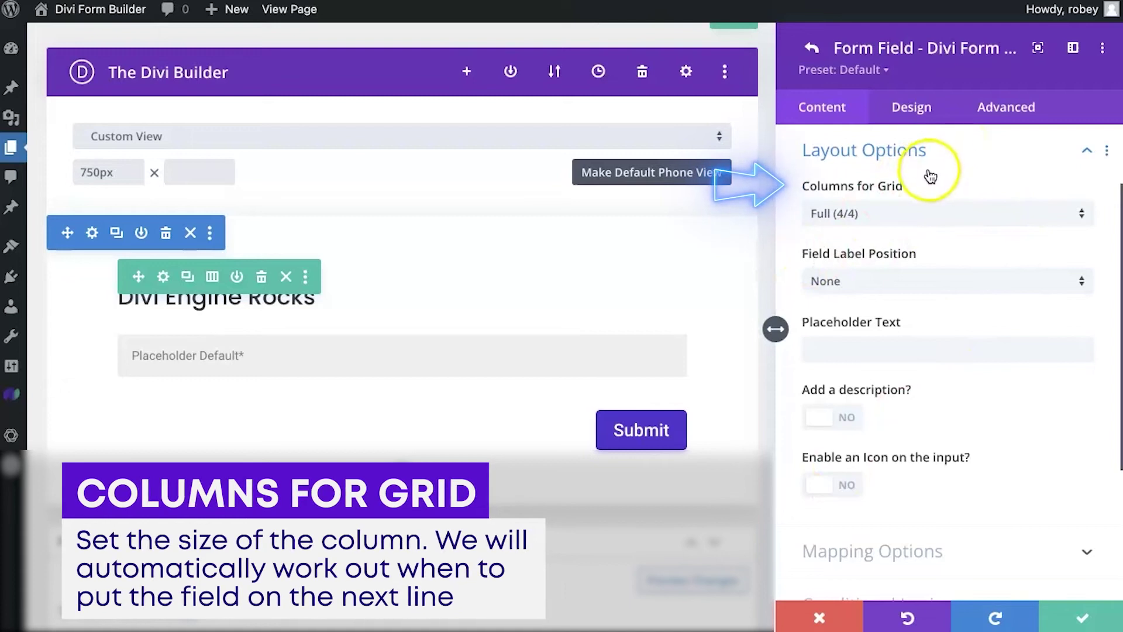
pyautogui.click(900, 214)
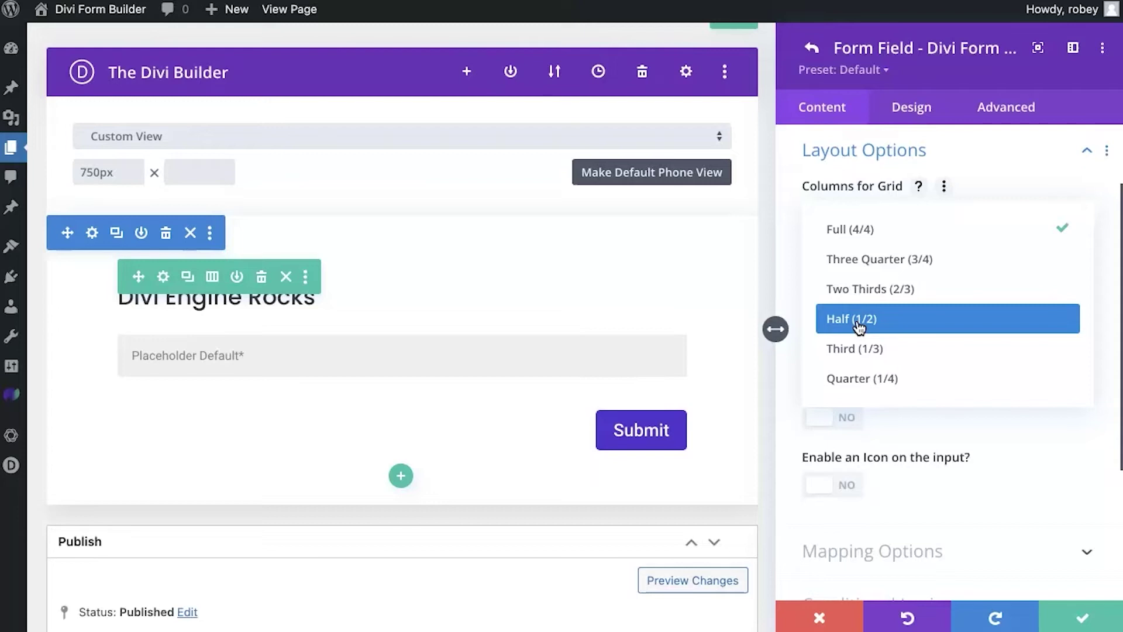
pyautogui.click(795, 253)
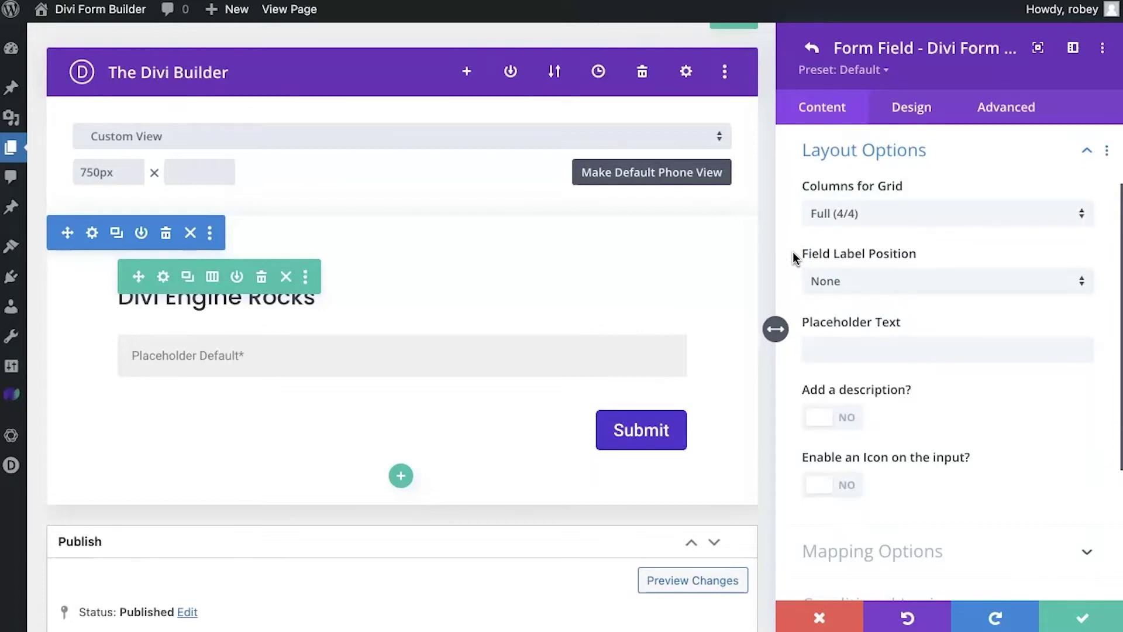
# - Keep Field Label Position at None and set the placeholder text to 'Divi Engine'
pyautogui.scroll(-2, 807, 252)
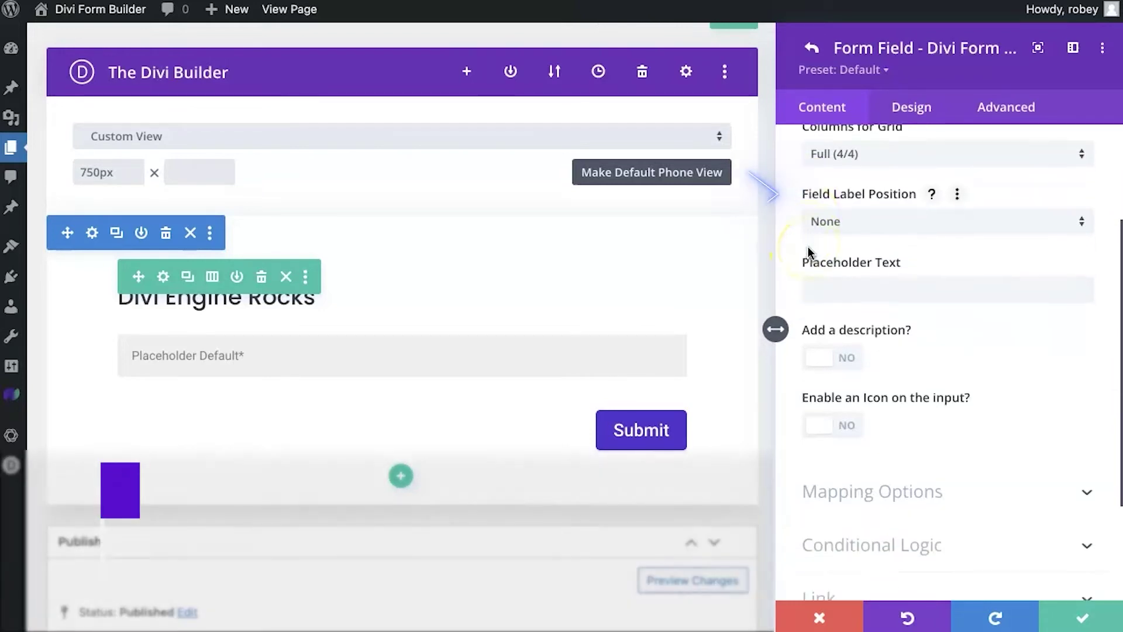
pyautogui.click(863, 226)
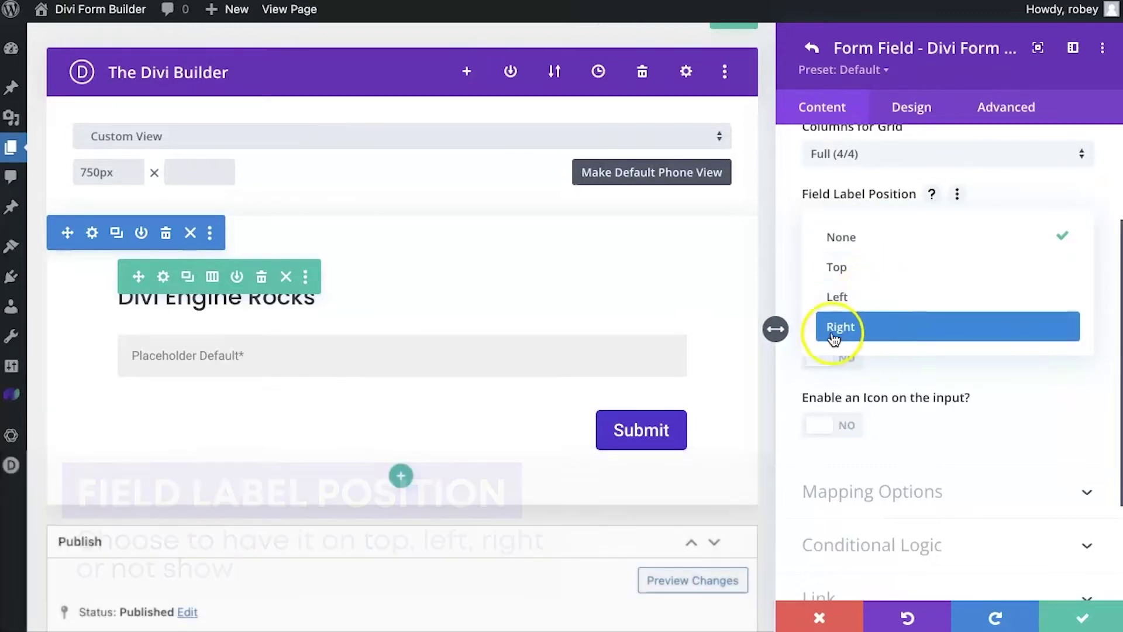
pyautogui.click(789, 286)
pyautogui.scroll(-1, 791, 290)
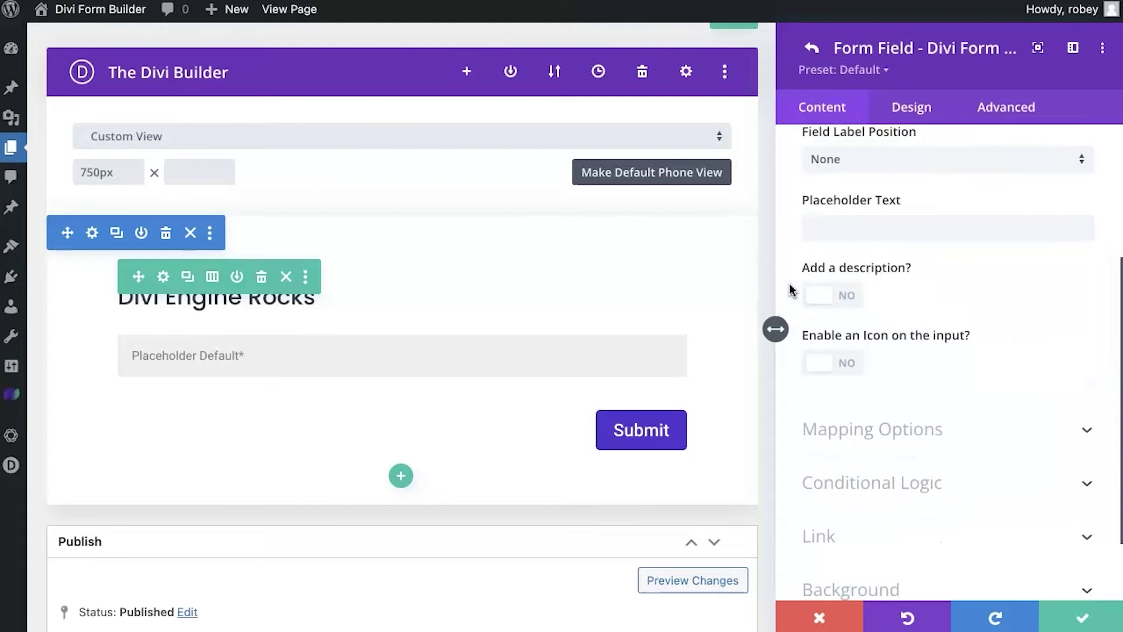
pyautogui.click(843, 224)
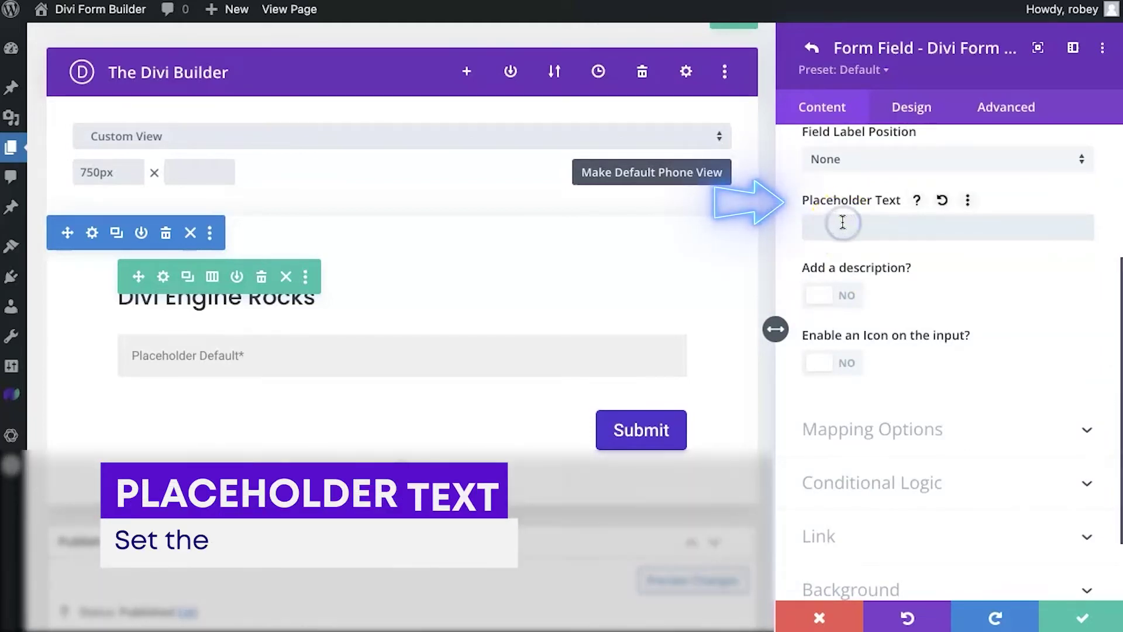
pyautogui.write('Divi Engine')
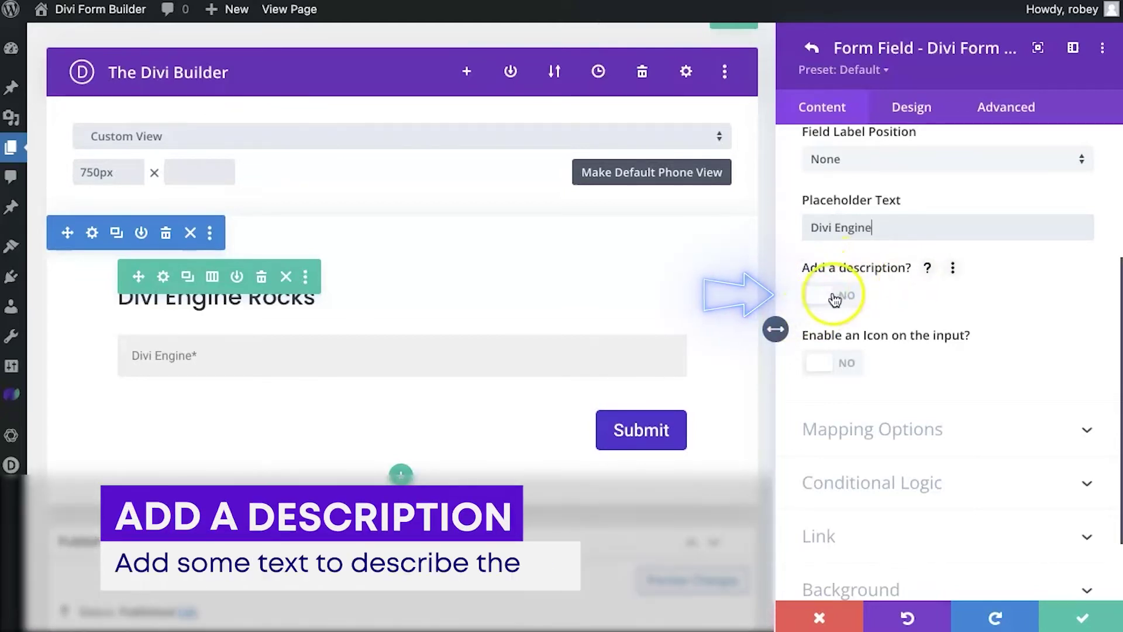
# - Turn on the field description and enter 'This is a description'
pyautogui.click(861, 295)
pyautogui.scroll(-2, 837, 299)
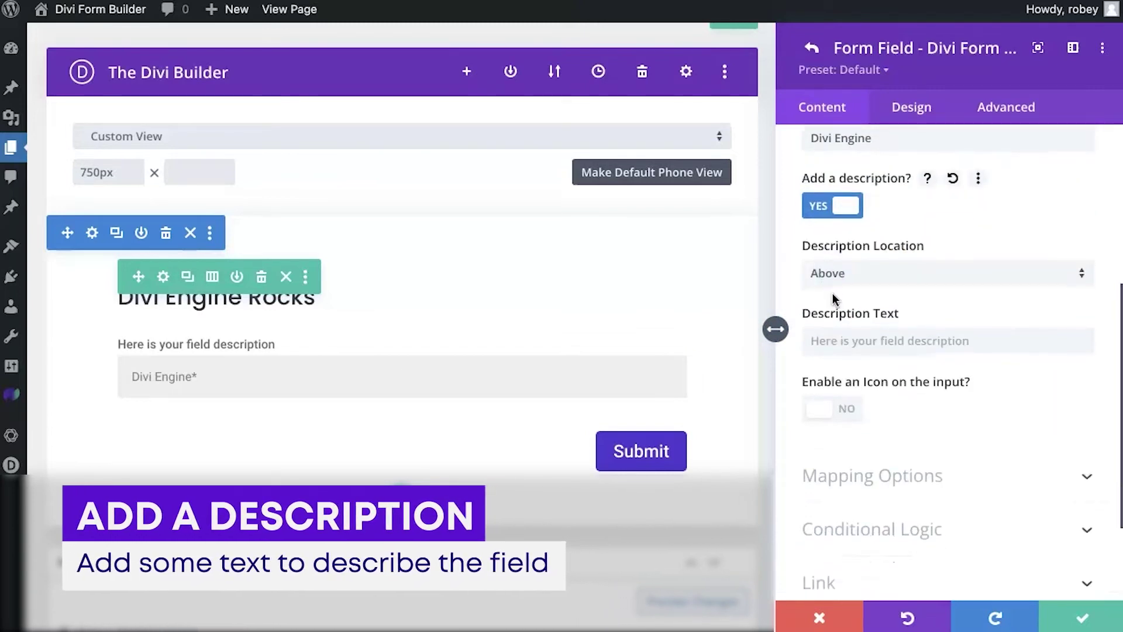
pyautogui.click(863, 273)
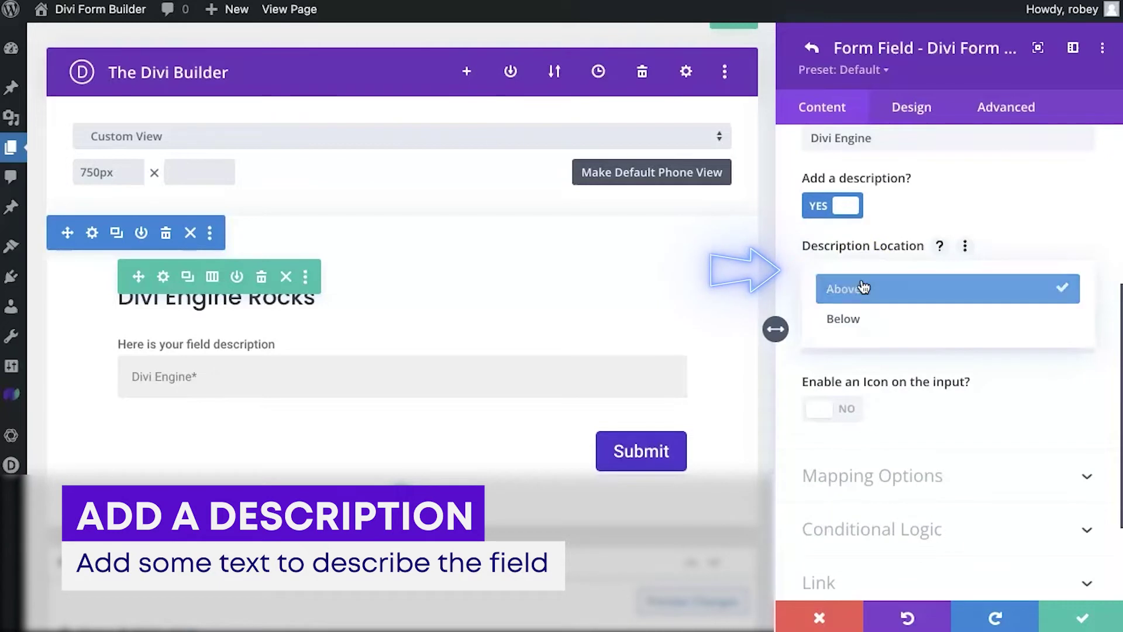
pyautogui.click(788, 281)
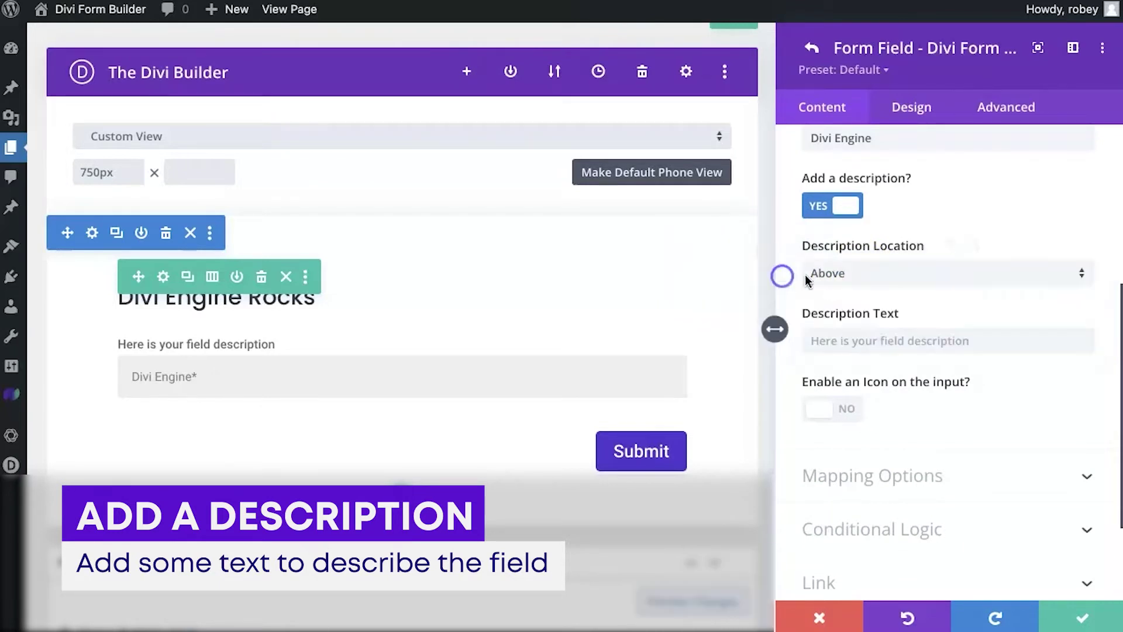
pyautogui.click(845, 338)
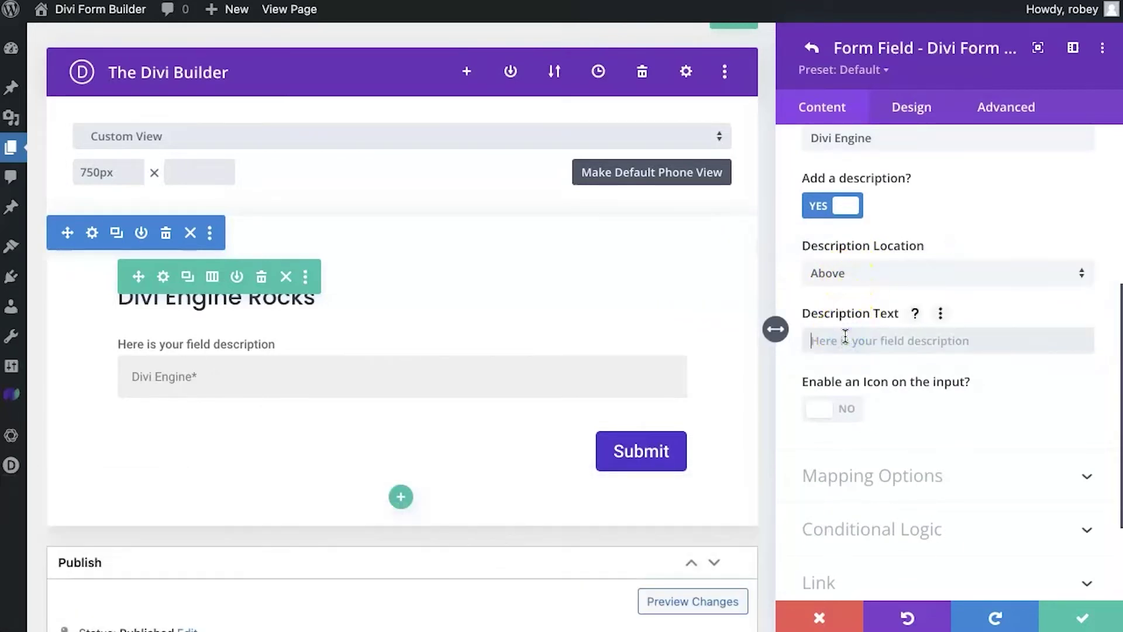
pyautogui.write('This is a description')
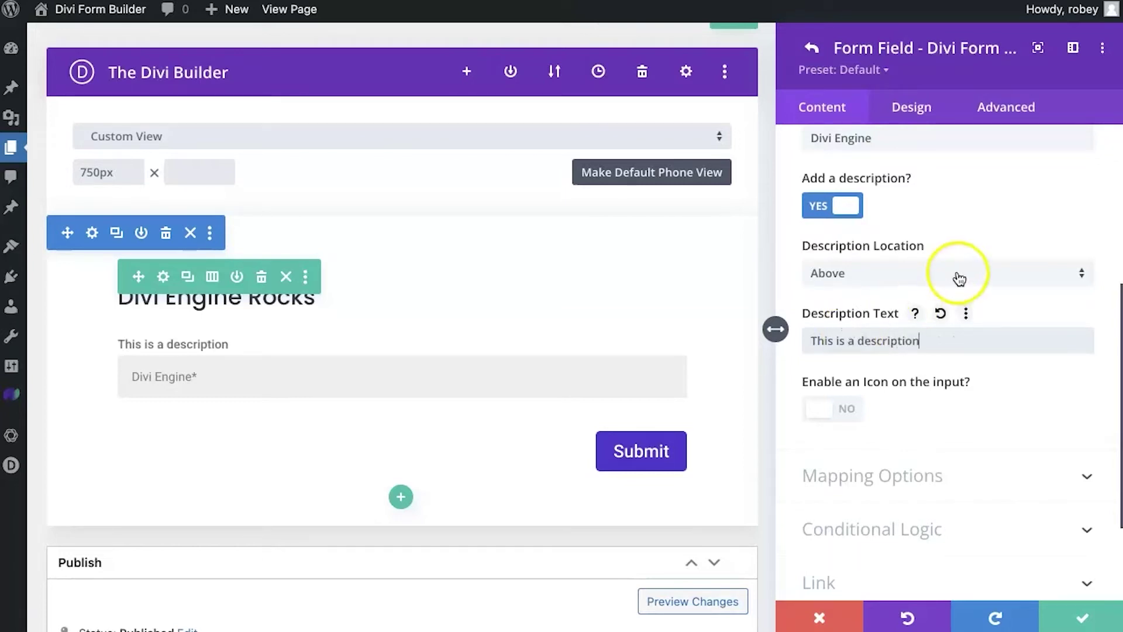
# - Try the description below the input, then set its location back to Above
pyautogui.click(958, 272)
pyautogui.click(910, 313)
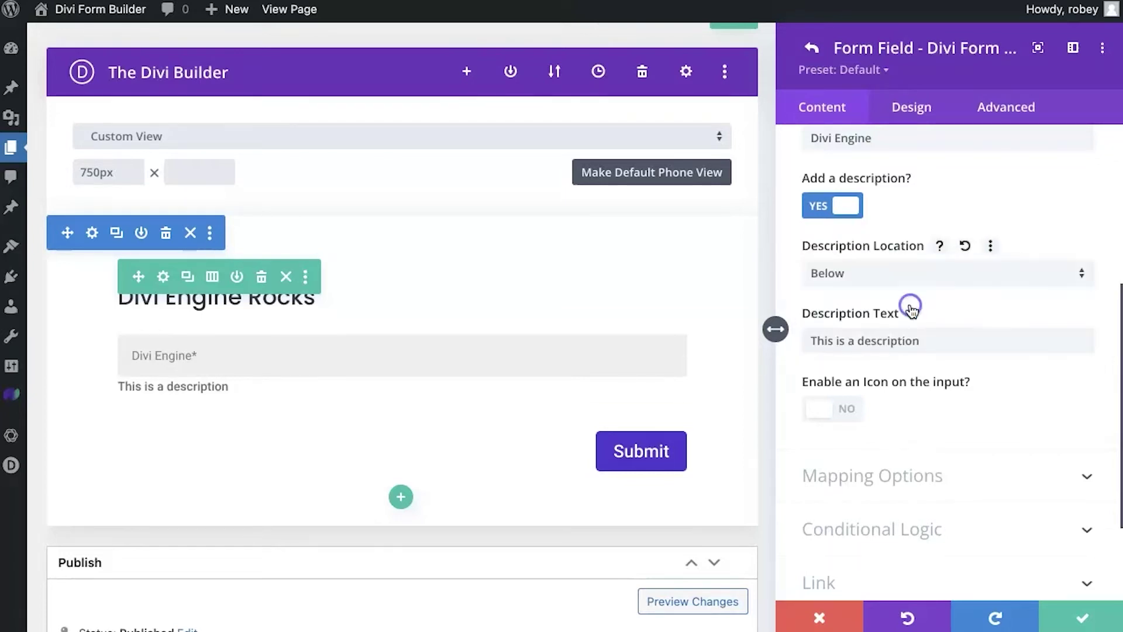
pyautogui.click(927, 270)
pyautogui.click(923, 283)
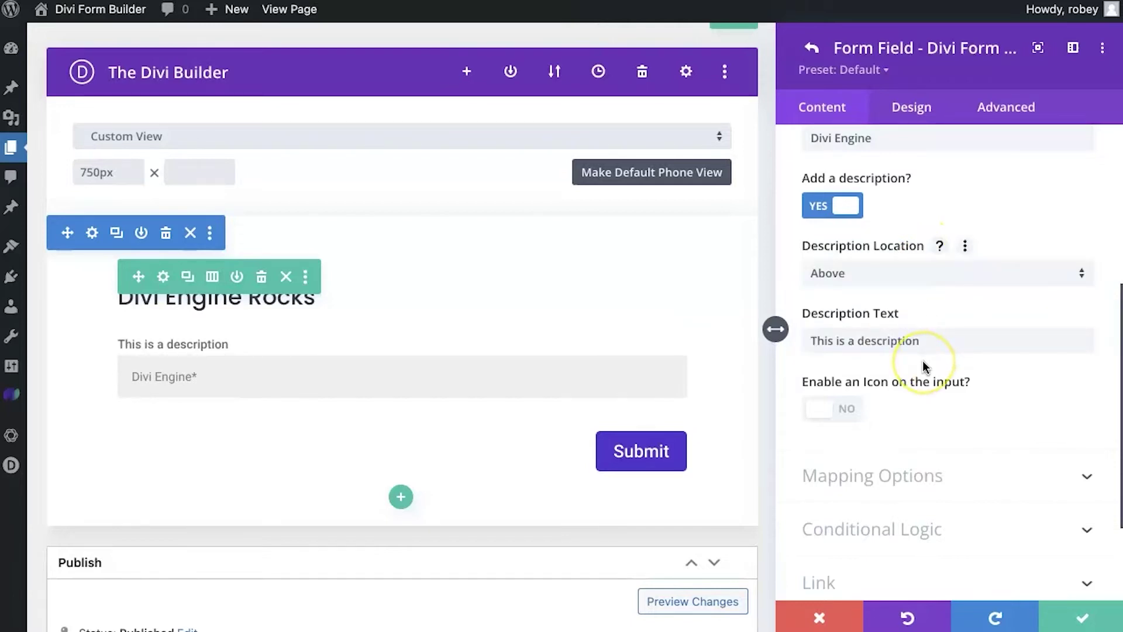
pyautogui.scroll(-1, 923, 363)
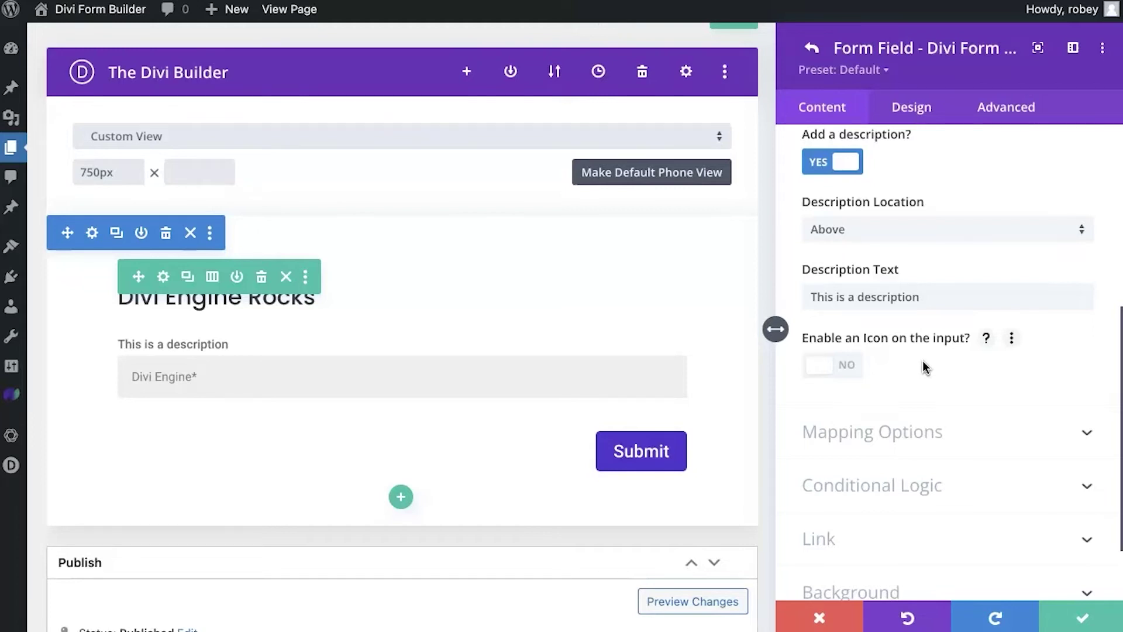
# - Enable an icon on the input and choose the gear icon from the picker
pyautogui.click(843, 367)
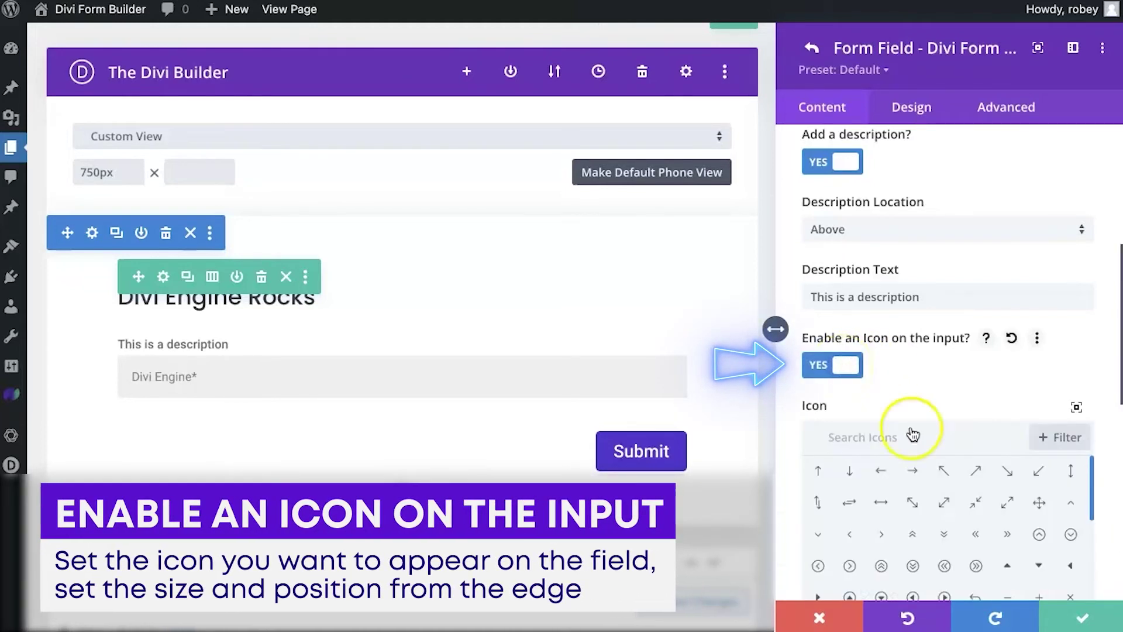
pyautogui.scroll(-3, 1008, 370)
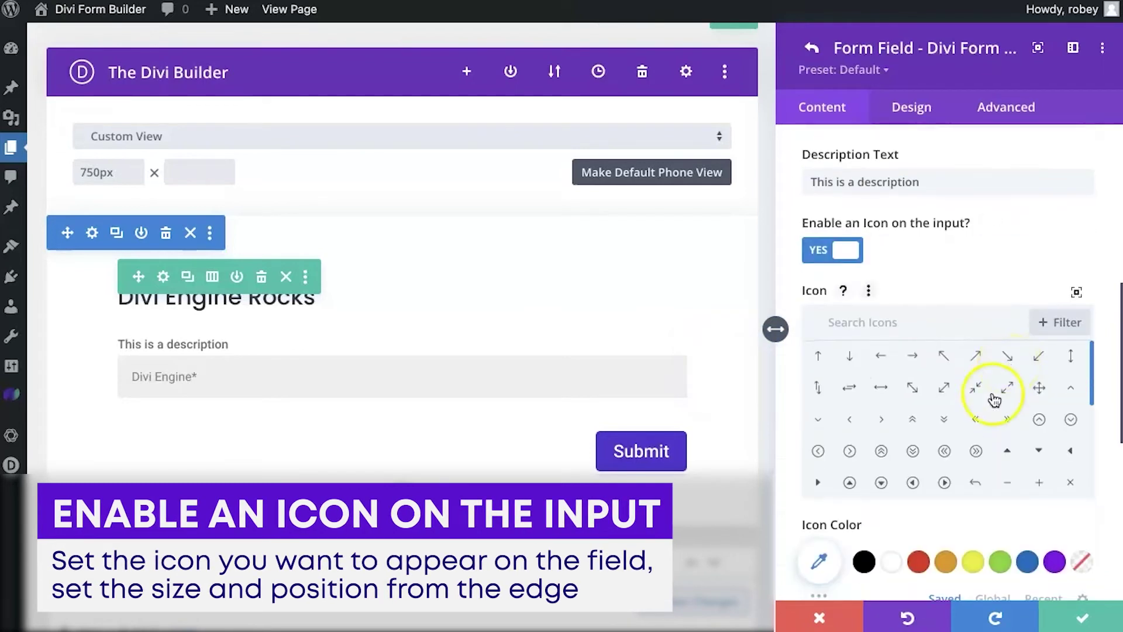
pyautogui.click(945, 483)
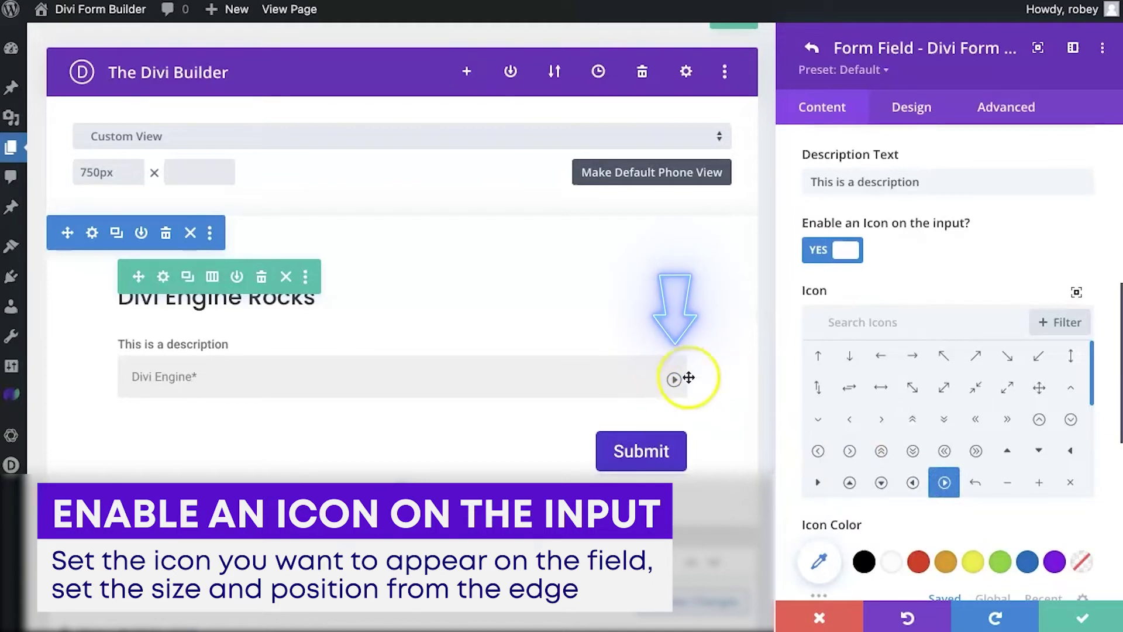
pyautogui.click(912, 482)
pyautogui.scroll(-5, 1037, 442)
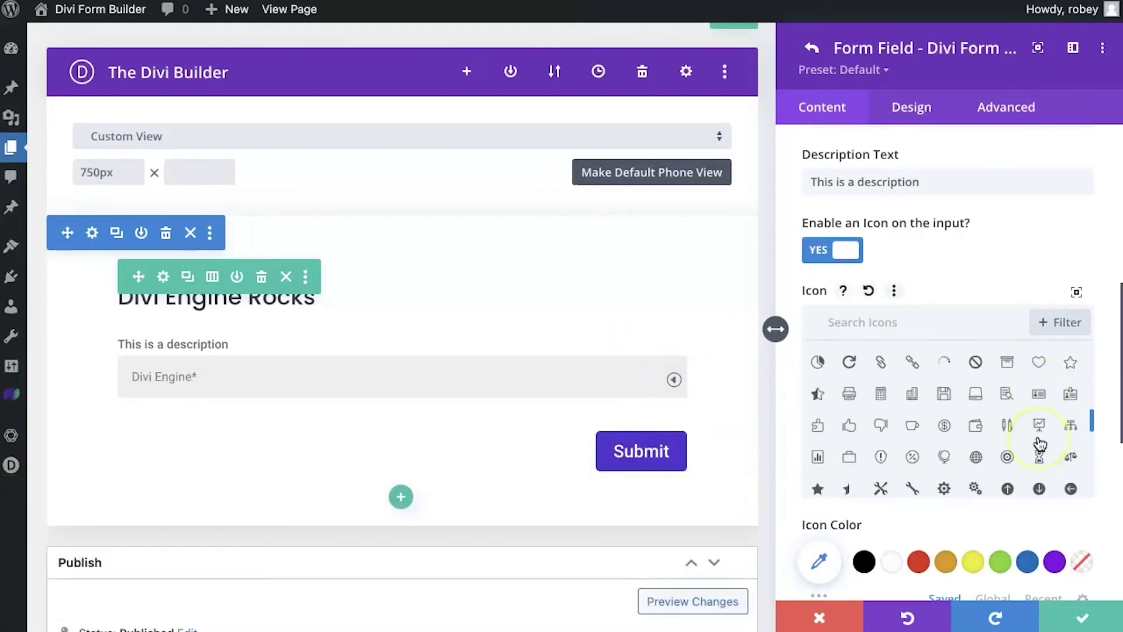
pyautogui.scroll(-2, 994, 444)
pyautogui.click(944, 418)
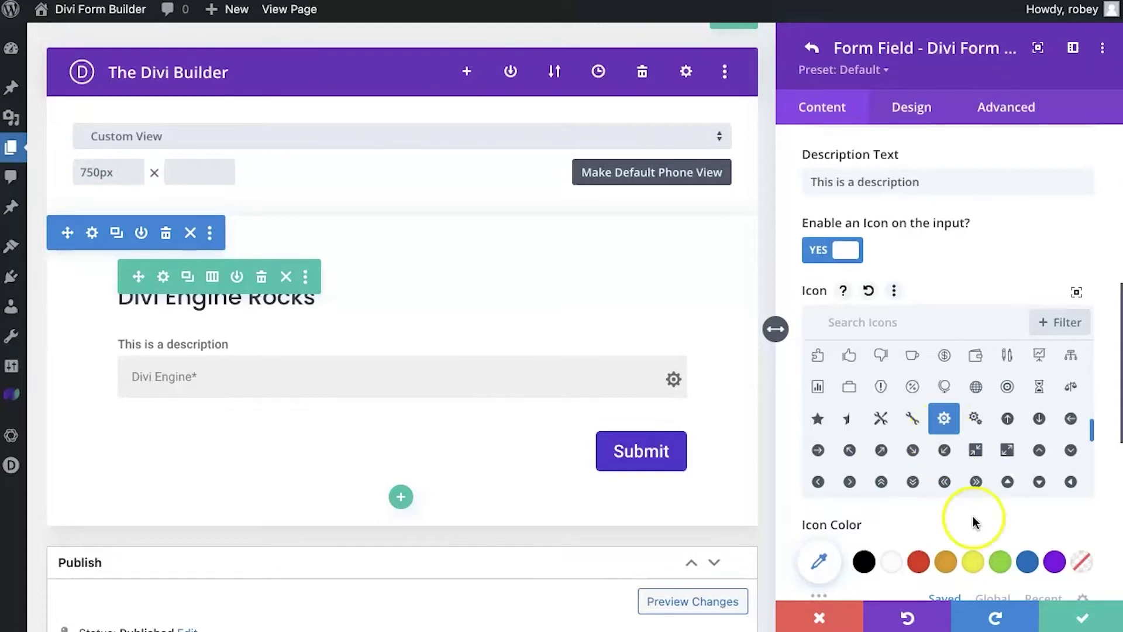
pyautogui.scroll(-2, 940, 420)
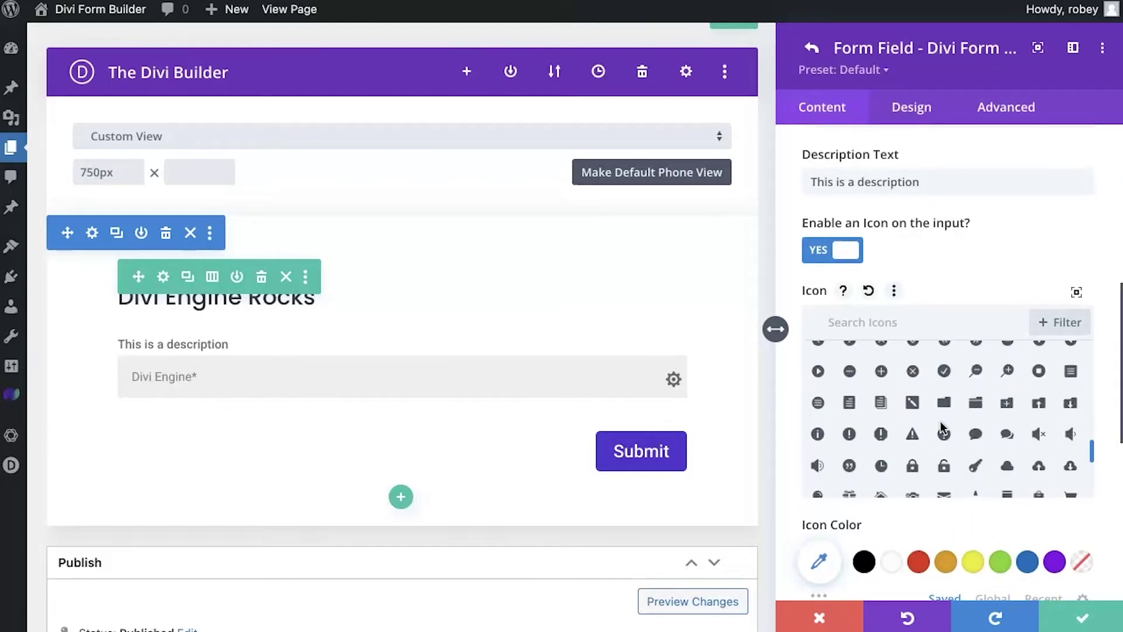
pyautogui.scroll(1, 940, 420)
# - Make the gear icon red at about 34px, leaving Icon From Top cleared
pyautogui.scroll(-3, 787, 468)
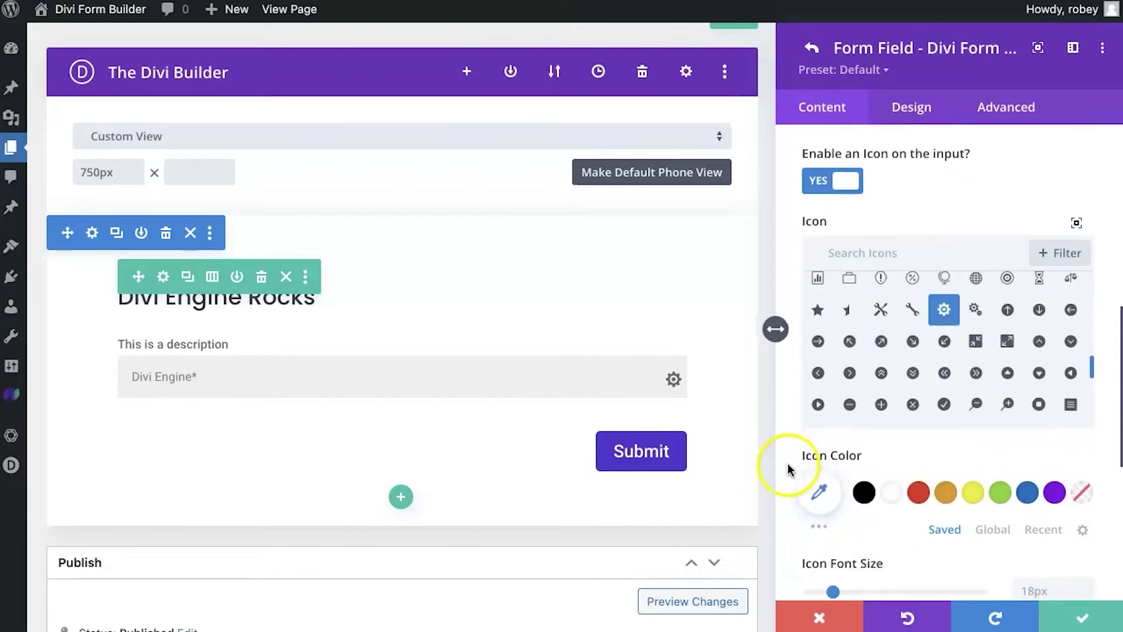
pyautogui.click(919, 410)
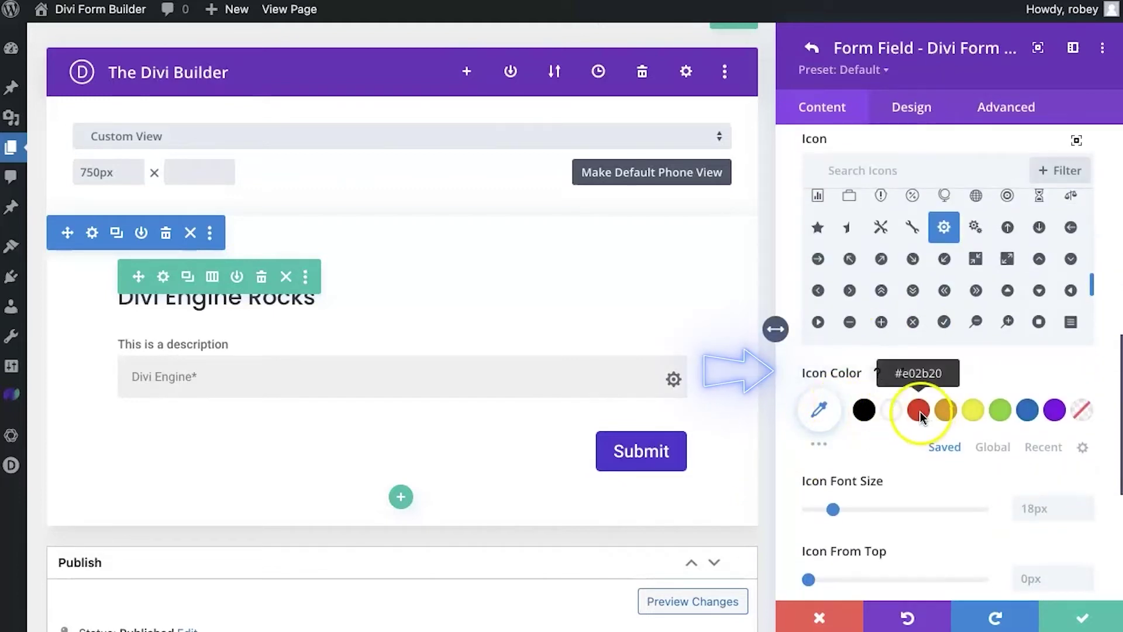
pyautogui.scroll(-1, 923, 419)
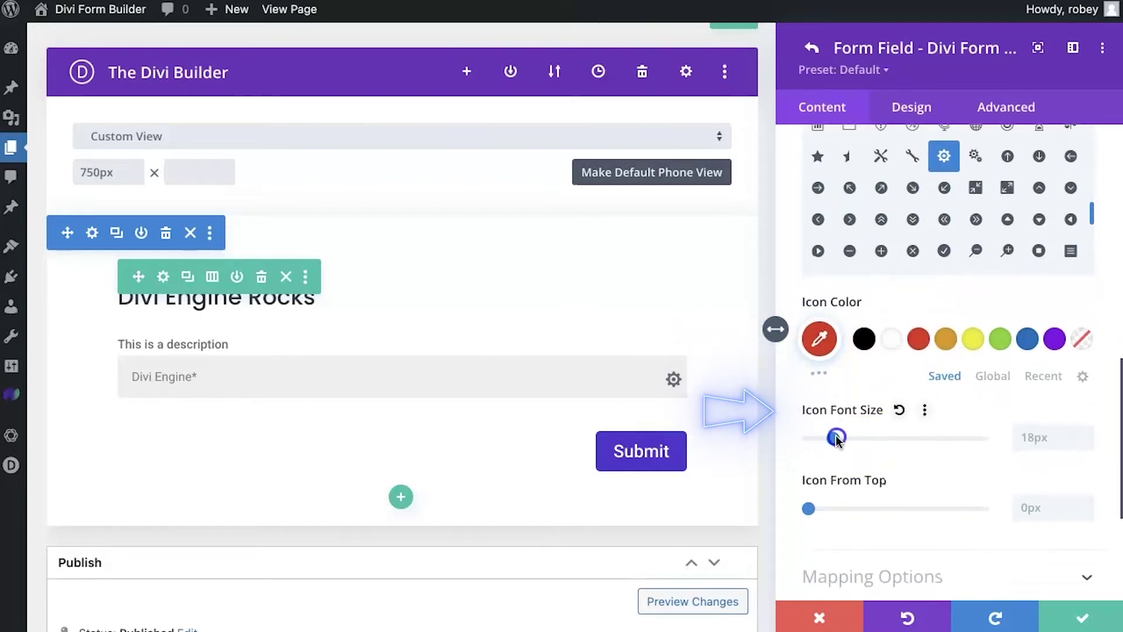
pyautogui.moveTo(835, 437)
pyautogui.mouseDown()
pyautogui.moveTo(877, 436)
pyautogui.moveTo(856, 436)
pyautogui.mouseUp()
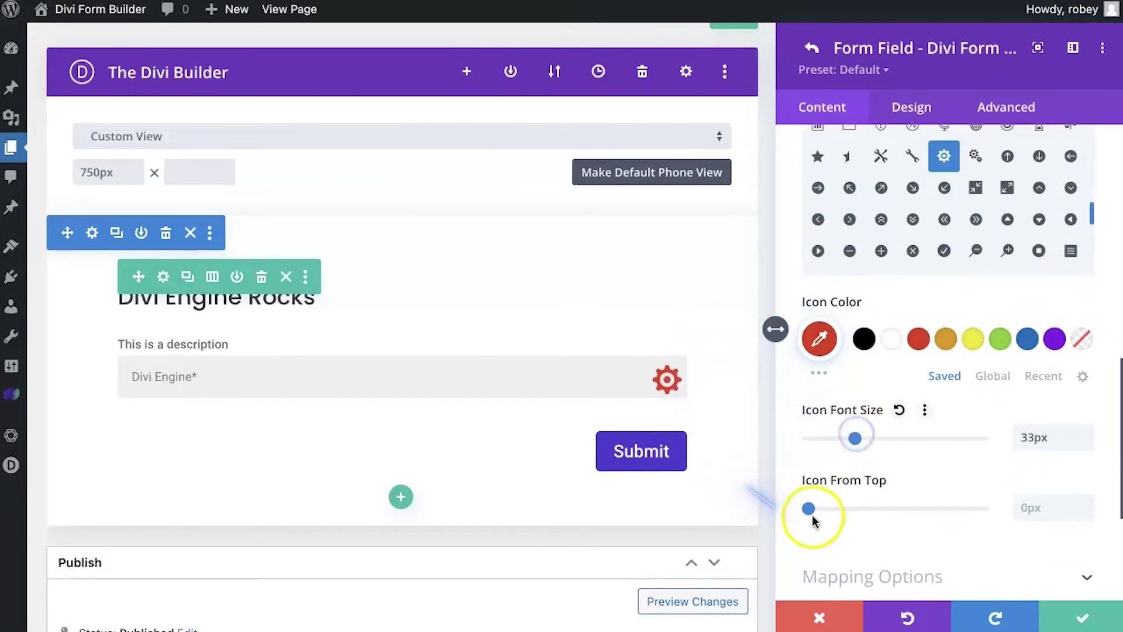
pyautogui.moveTo(808, 507)
pyautogui.mouseDown()
pyautogui.moveTo(854, 508)
pyautogui.moveTo(804, 504)
pyautogui.mouseUp()
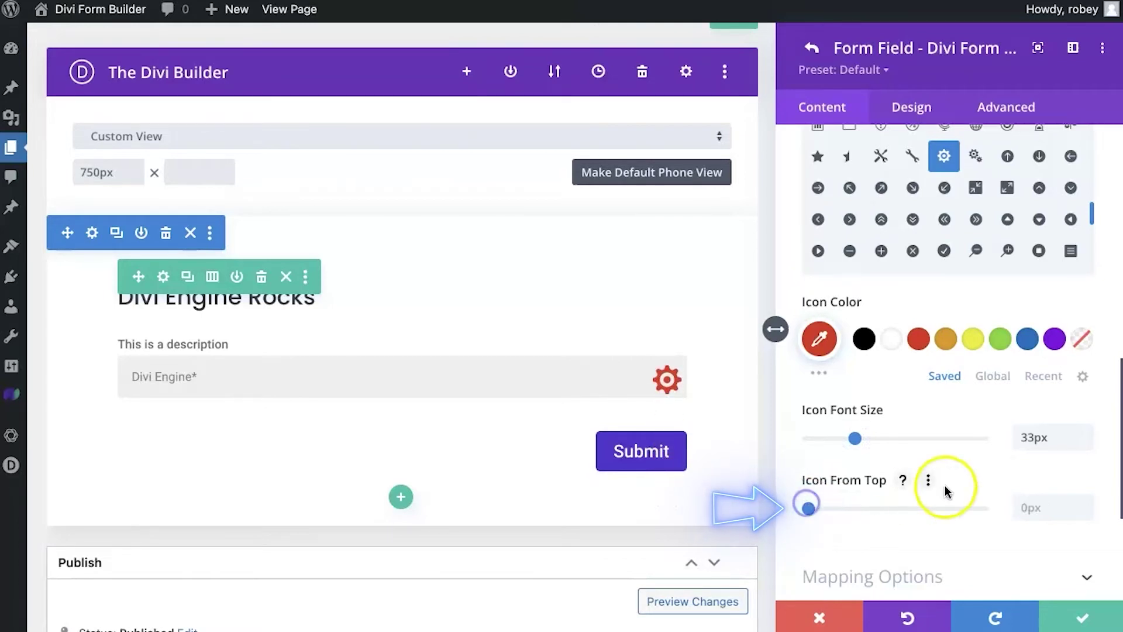
pyautogui.click(1034, 498)
pyautogui.write('-25')
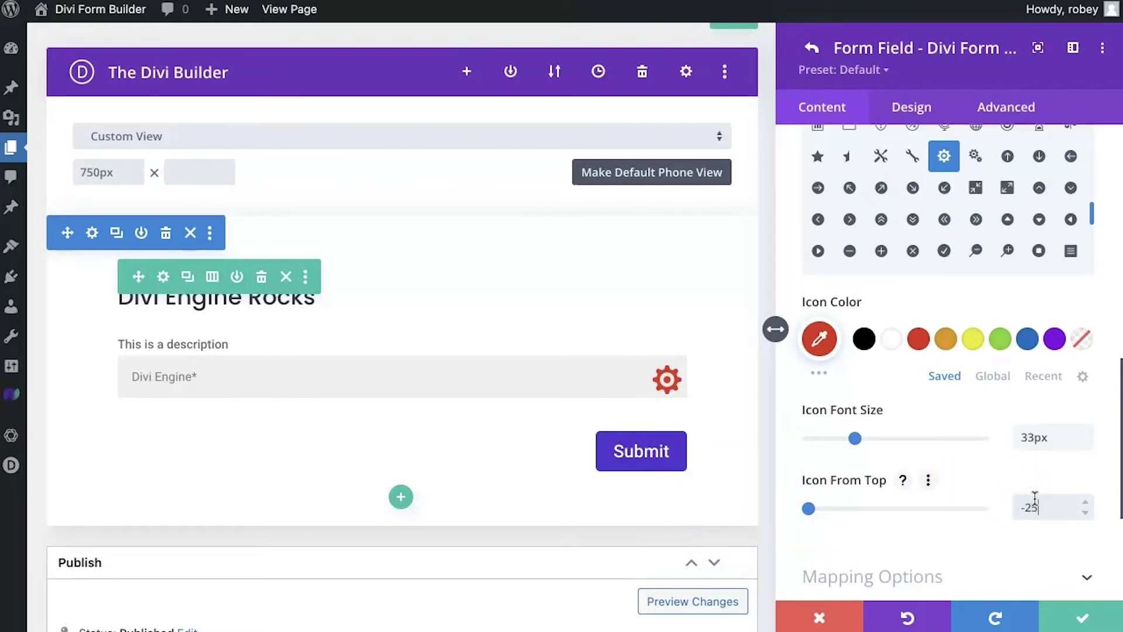
pyautogui.write('p')
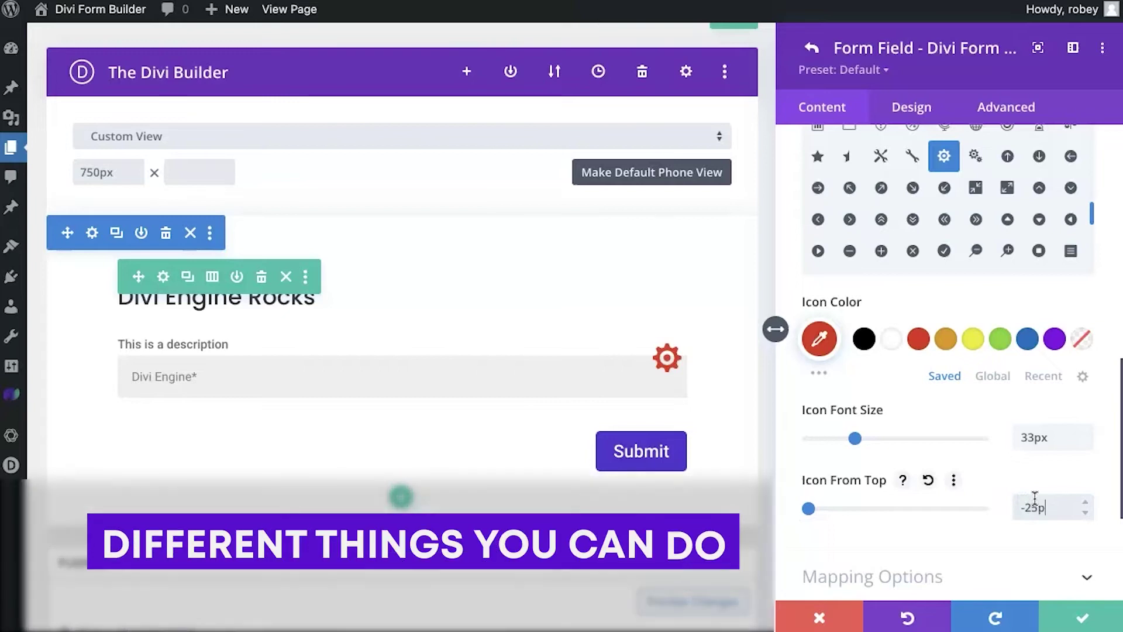
pyautogui.press('BackSpace')
pyautogui.press('BackSpace')
pyautogui.press('BackSpace')
pyautogui.press('BackSpace')
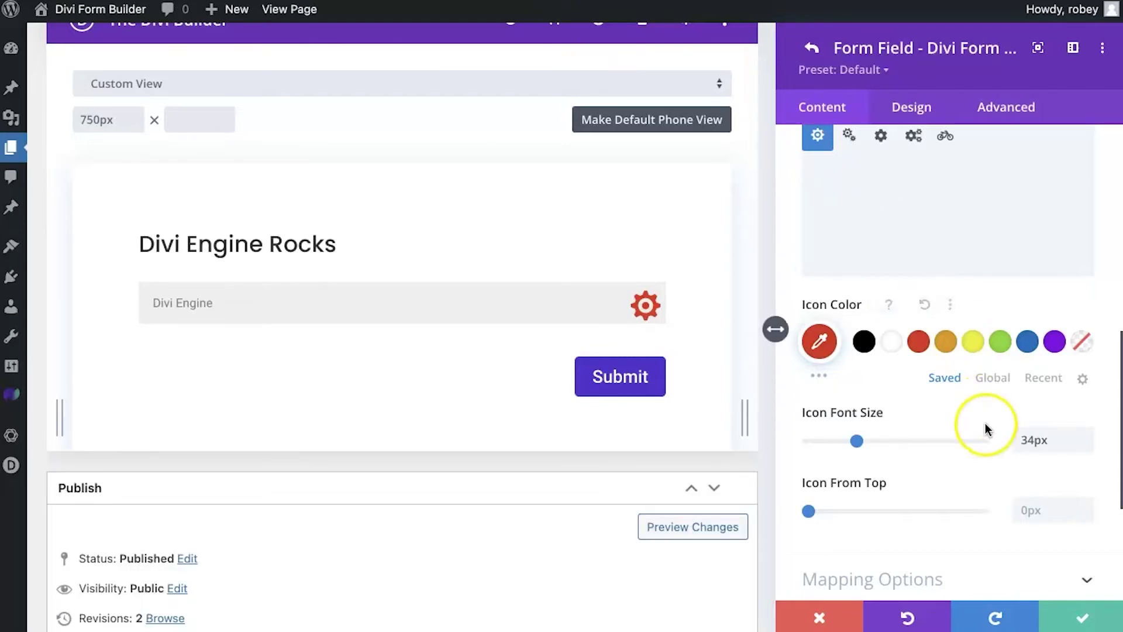
# - Under Mapping Options, keep Post Default Field as the mapping type and map the field to Featured Image
pyautogui.scroll(-4, 985, 430)
pyautogui.click(923, 337)
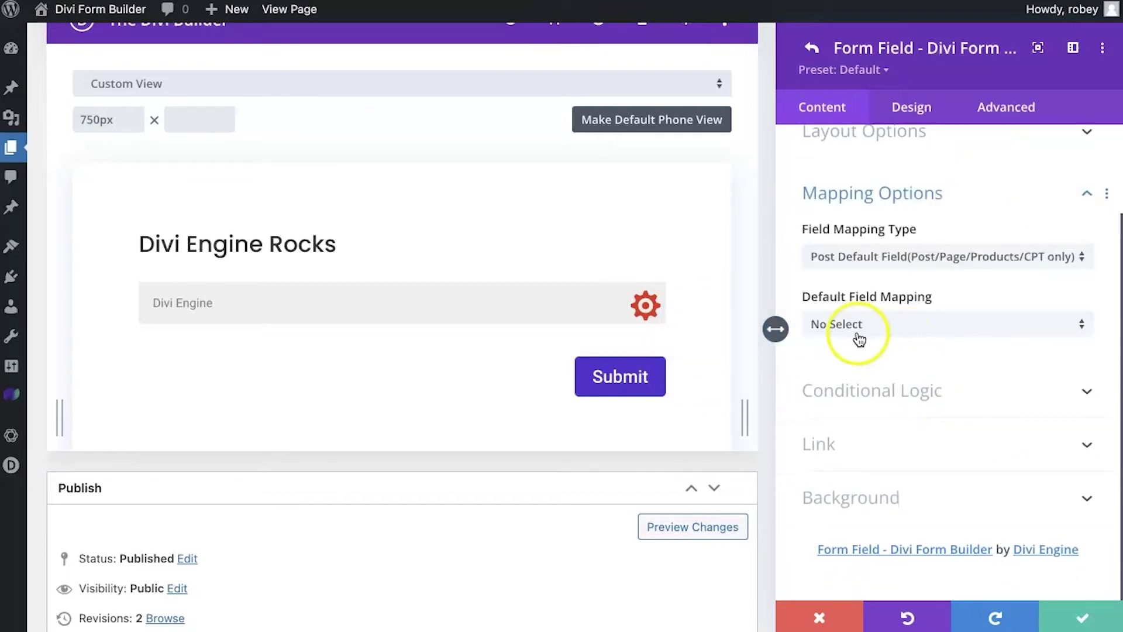
pyautogui.moveTo(817, 233)
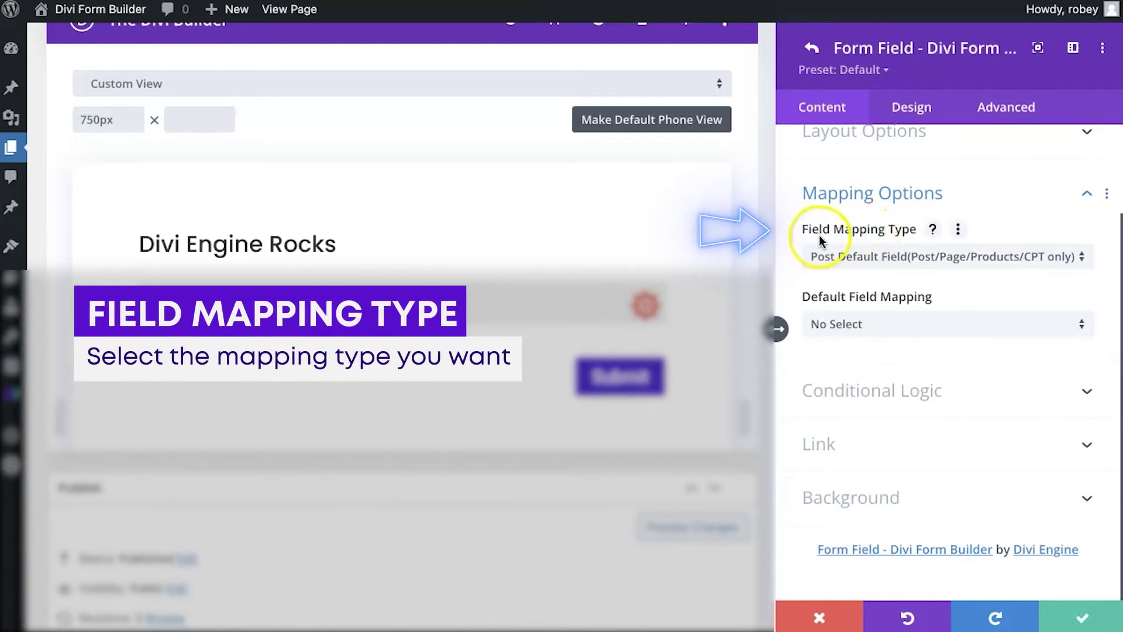
pyautogui.click(885, 265)
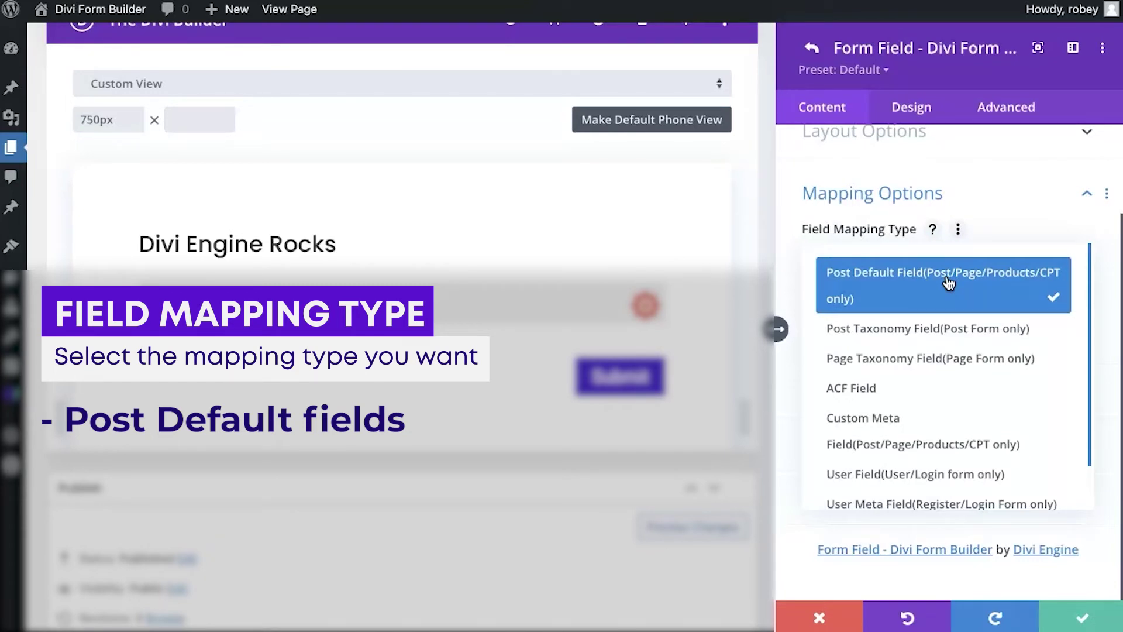
pyautogui.click(888, 387)
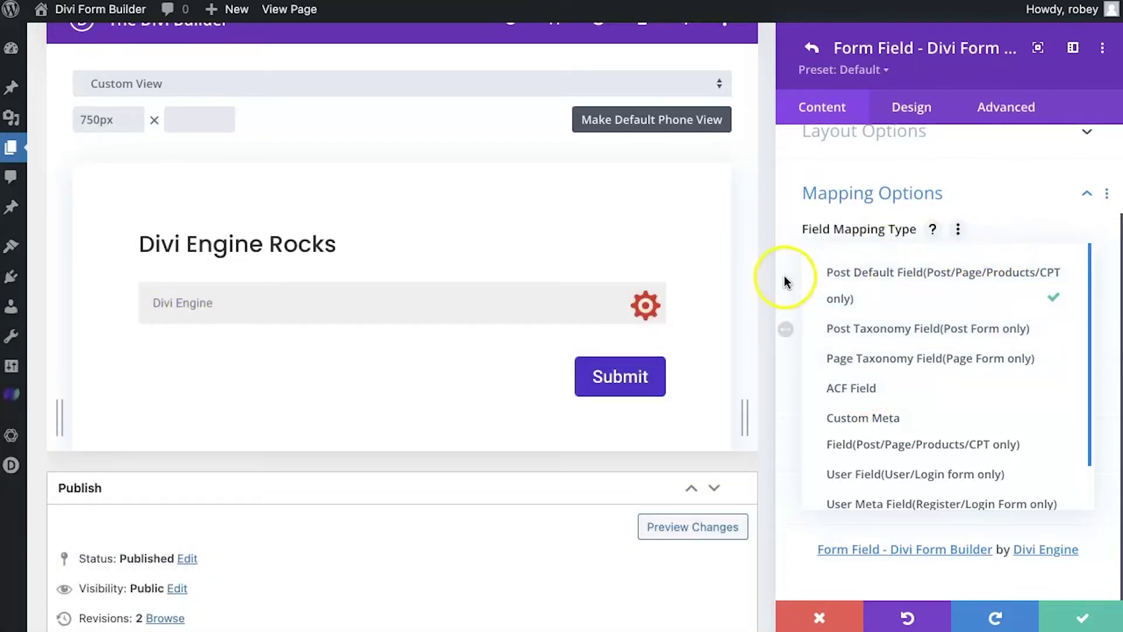
pyautogui.click(784, 282)
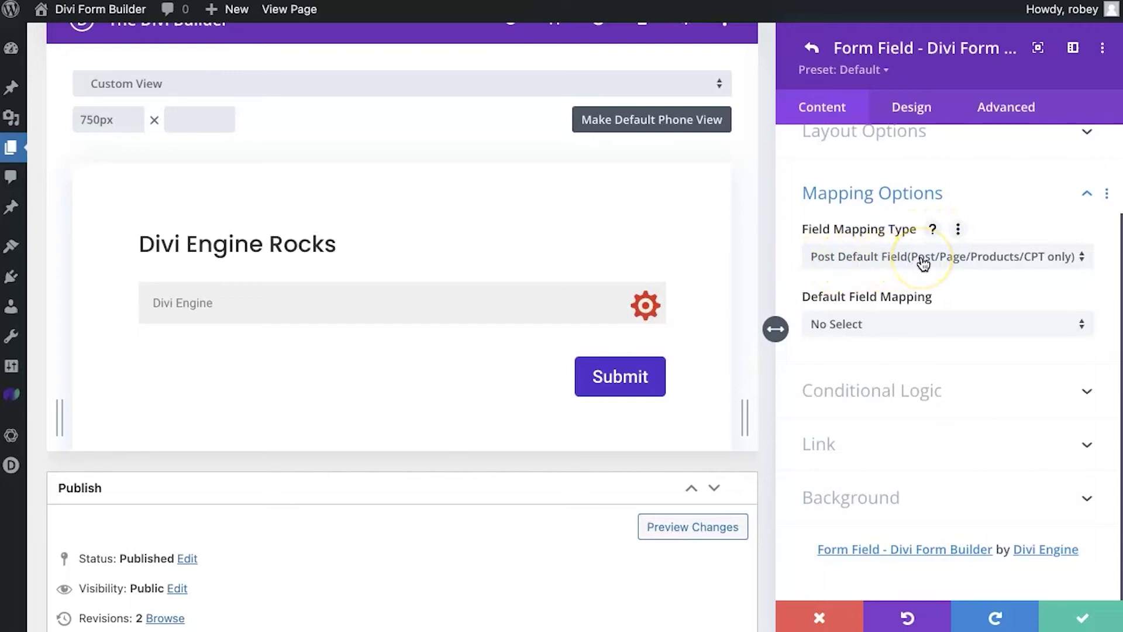
pyautogui.click(894, 325)
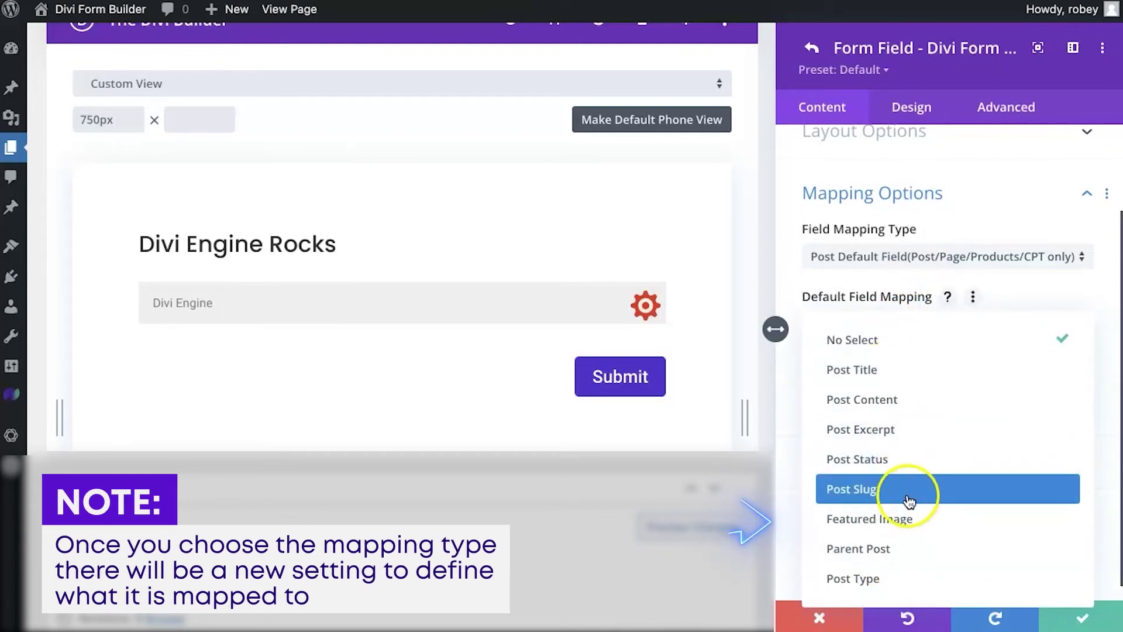
pyautogui.click(906, 524)
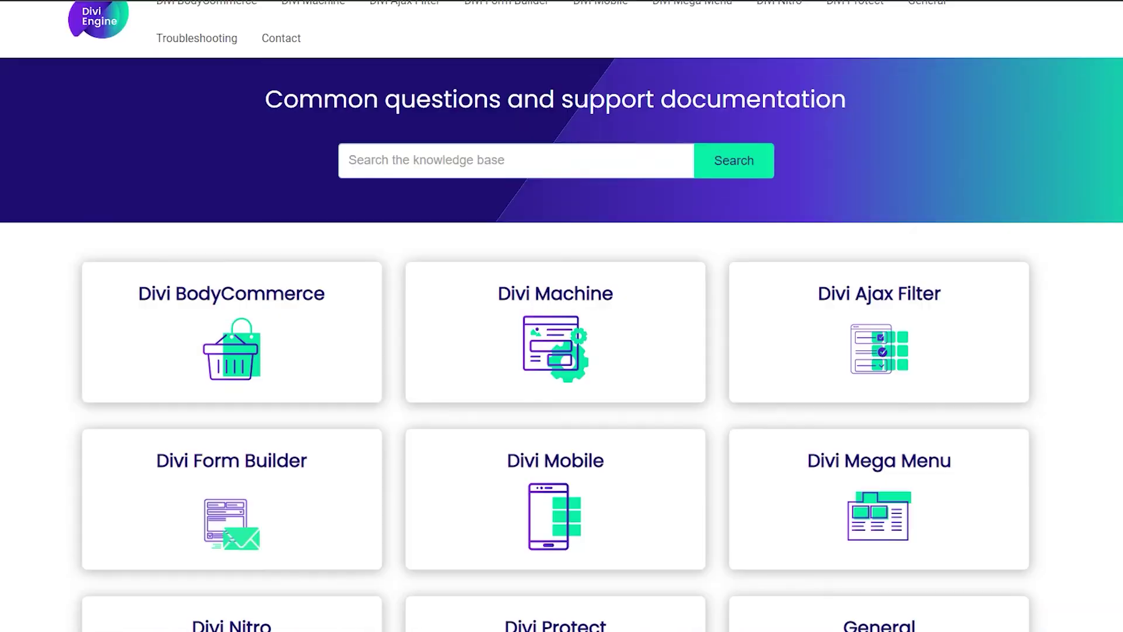
pyautogui.scroll(-3, 989, 238)
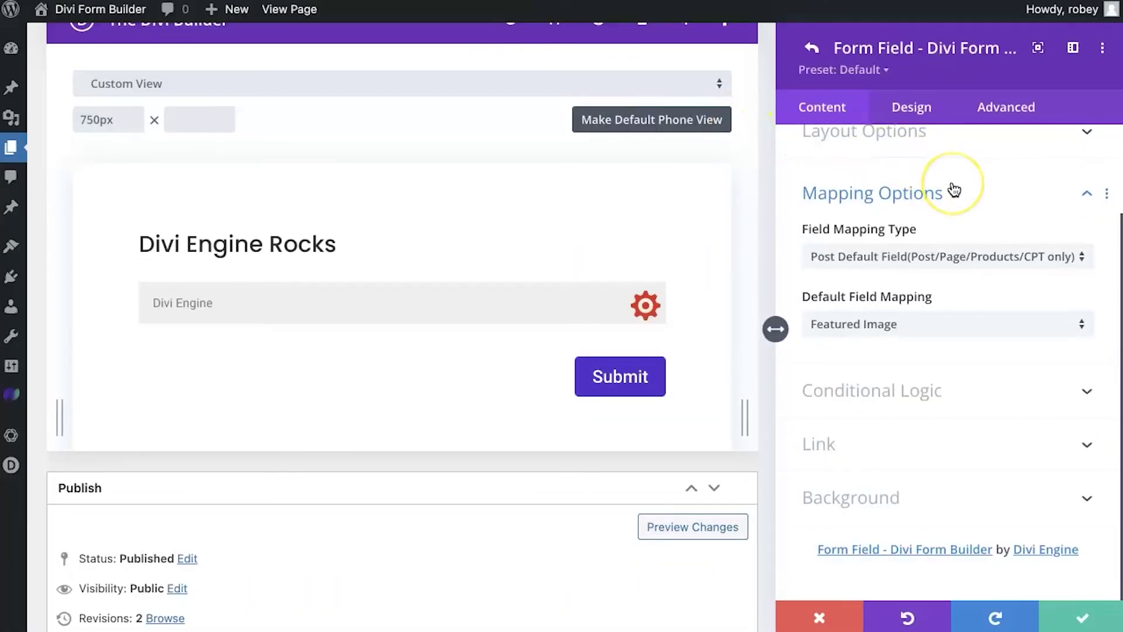
# - Set the field's Conditional Logic Enable option to YES, then switch to the Design tab
pyautogui.click(916, 389)
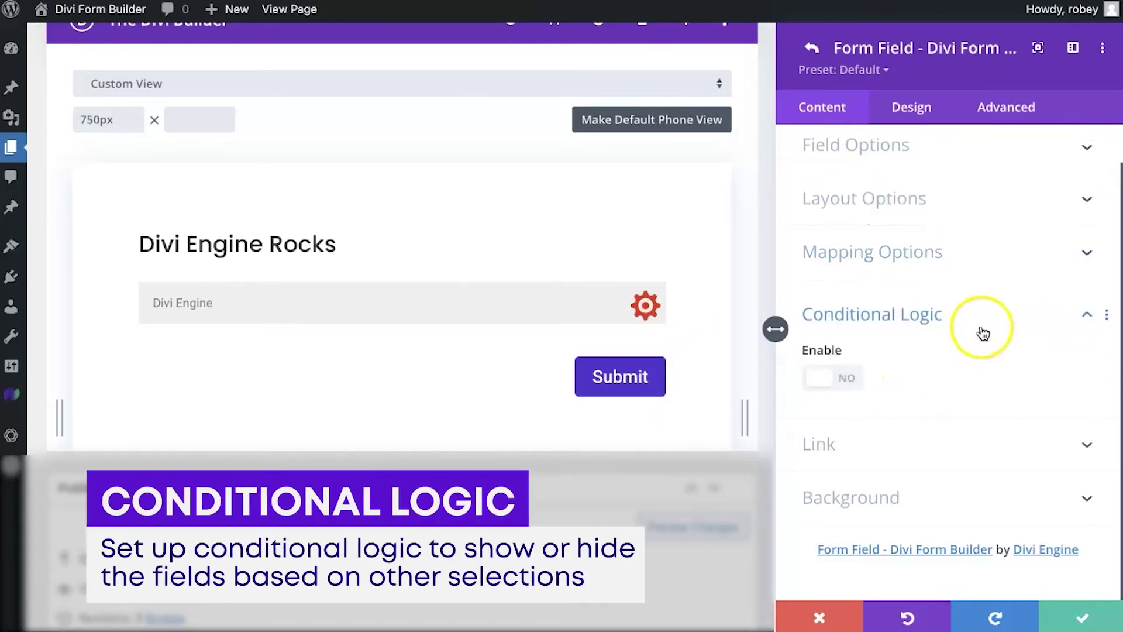
pyautogui.click(848, 387)
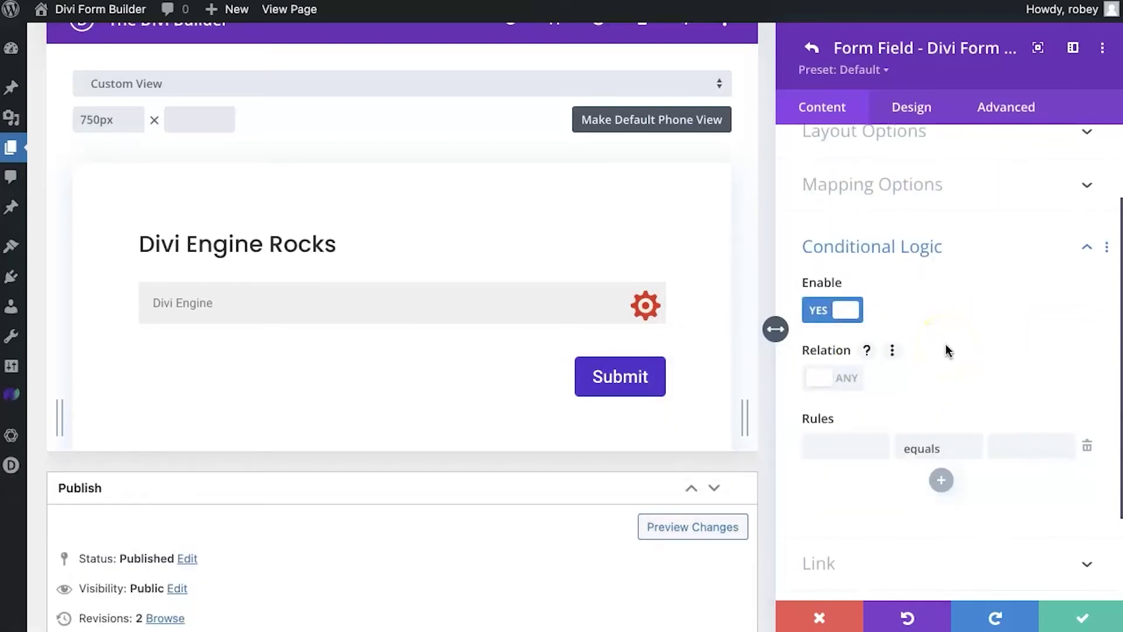
pyautogui.scroll(-1, 945, 347)
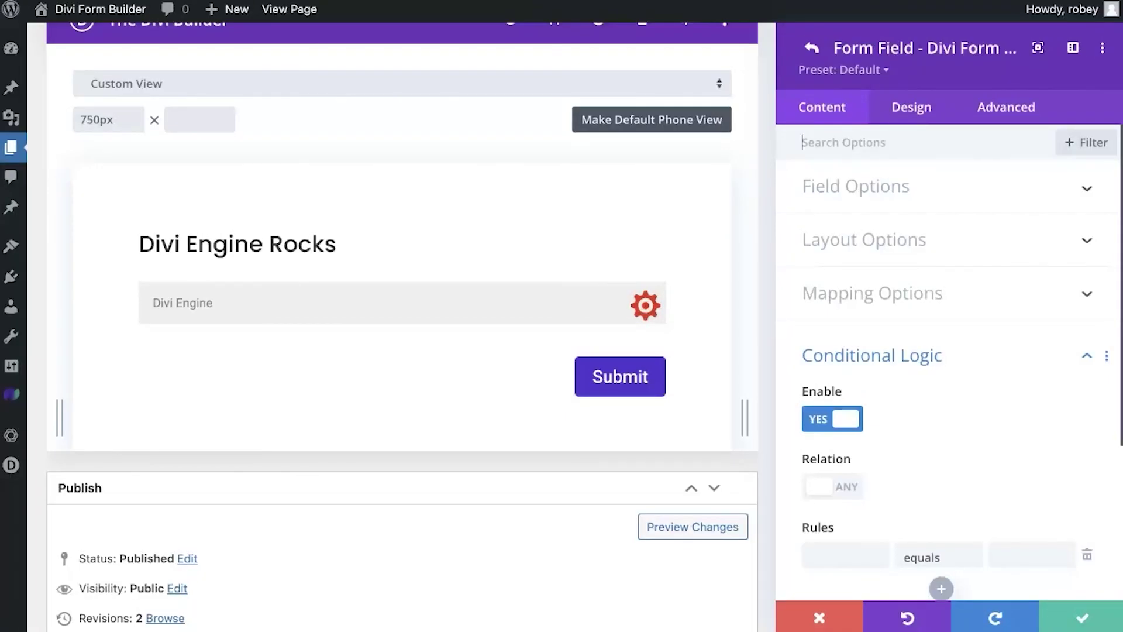
pyautogui.click(886, 112)
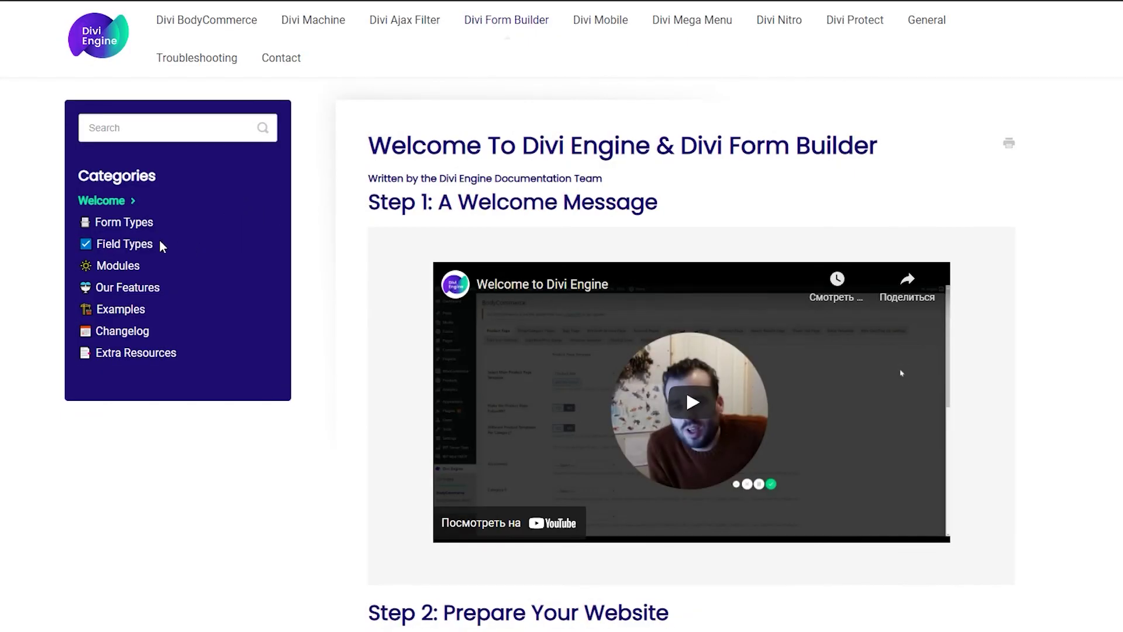
# - Open the Checkbox Type article from the Field Types list and scroll through it
pyautogui.click(129, 244)
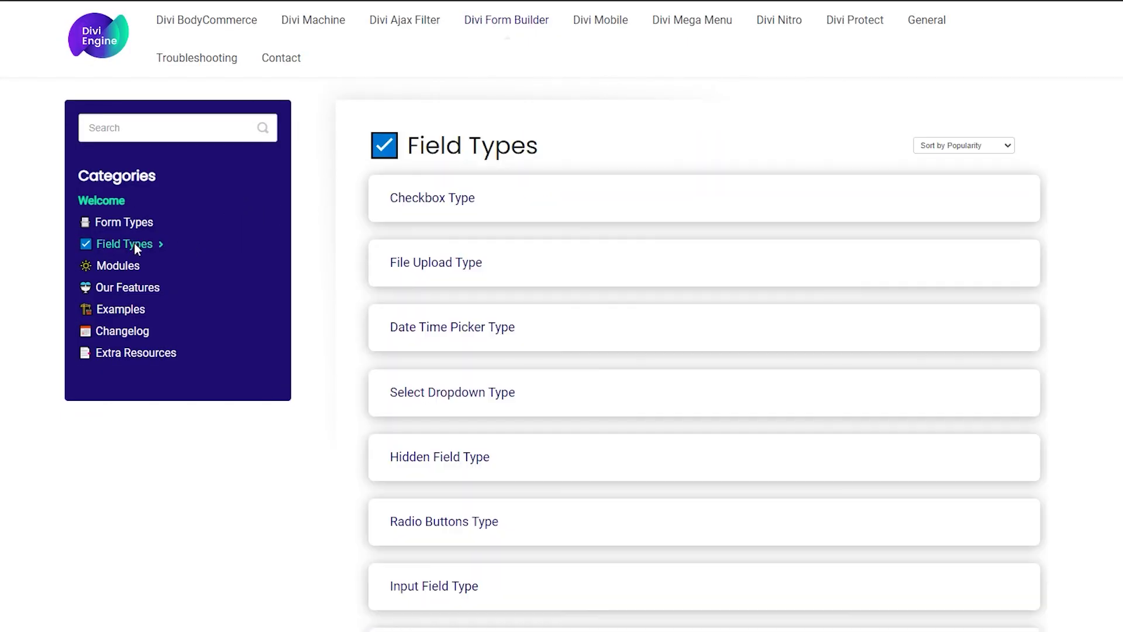
pyautogui.click(433, 199)
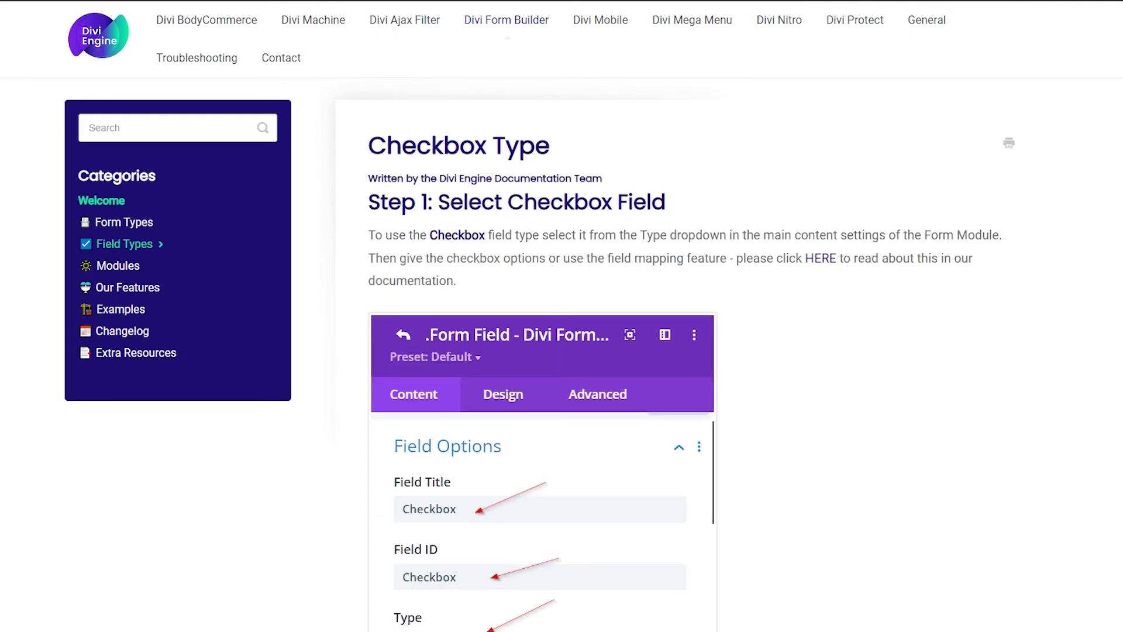
pyautogui.scroll(-2, 562, 316)
pyautogui.scroll(-8, 561, 315)
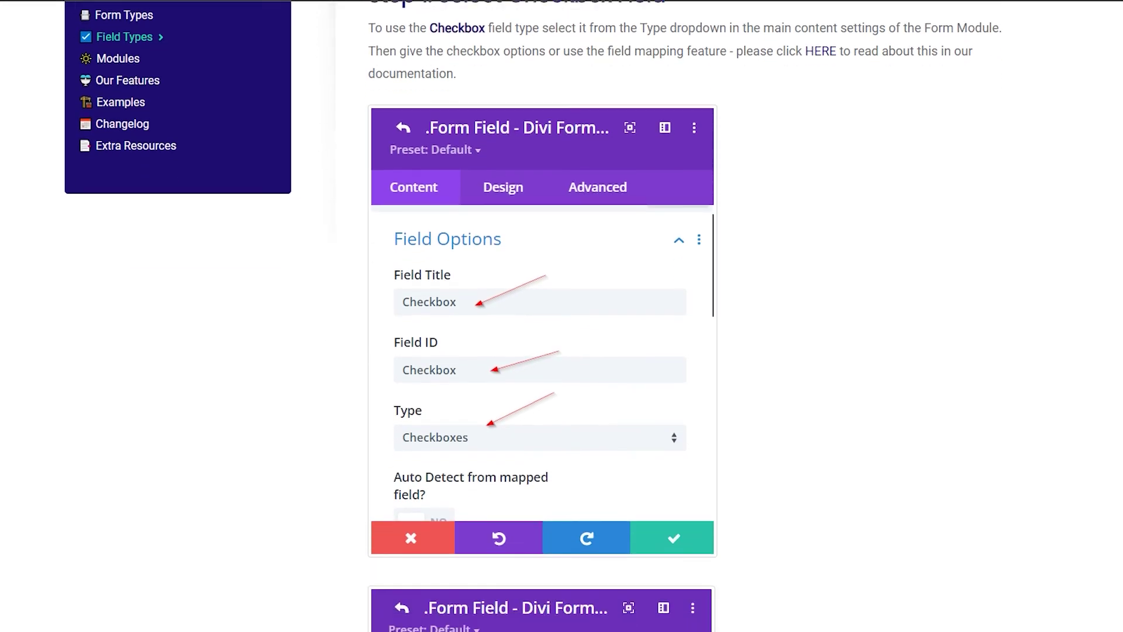
pyautogui.scroll(-8, 561, 315)
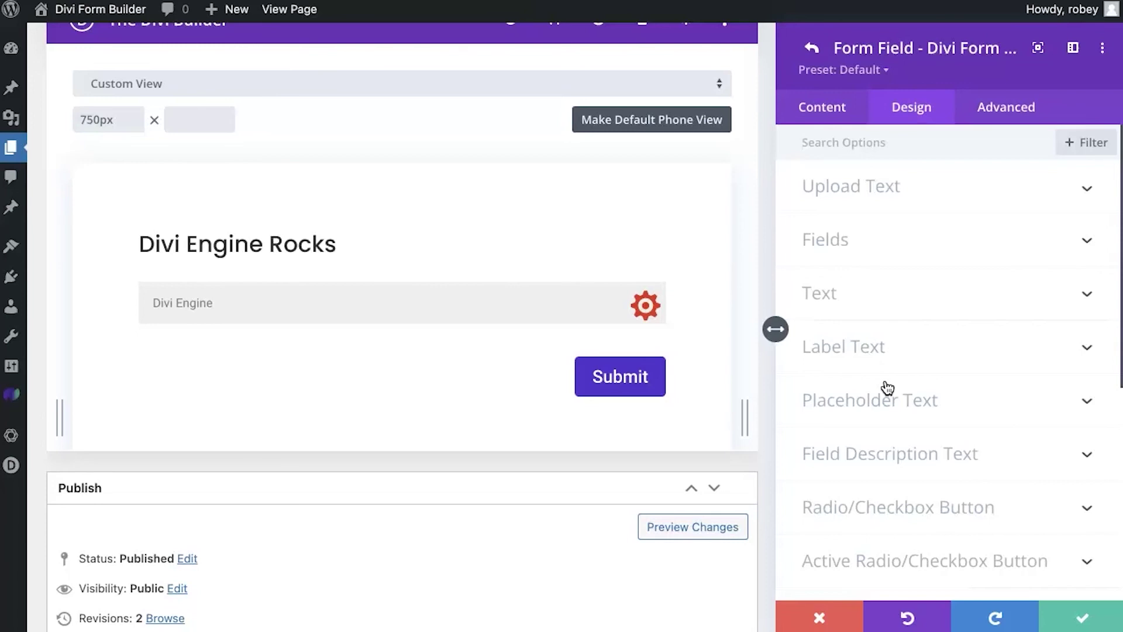
# - Expand the Fields and Label Text design groups and scroll through their styling settings
pyautogui.click(886, 235)
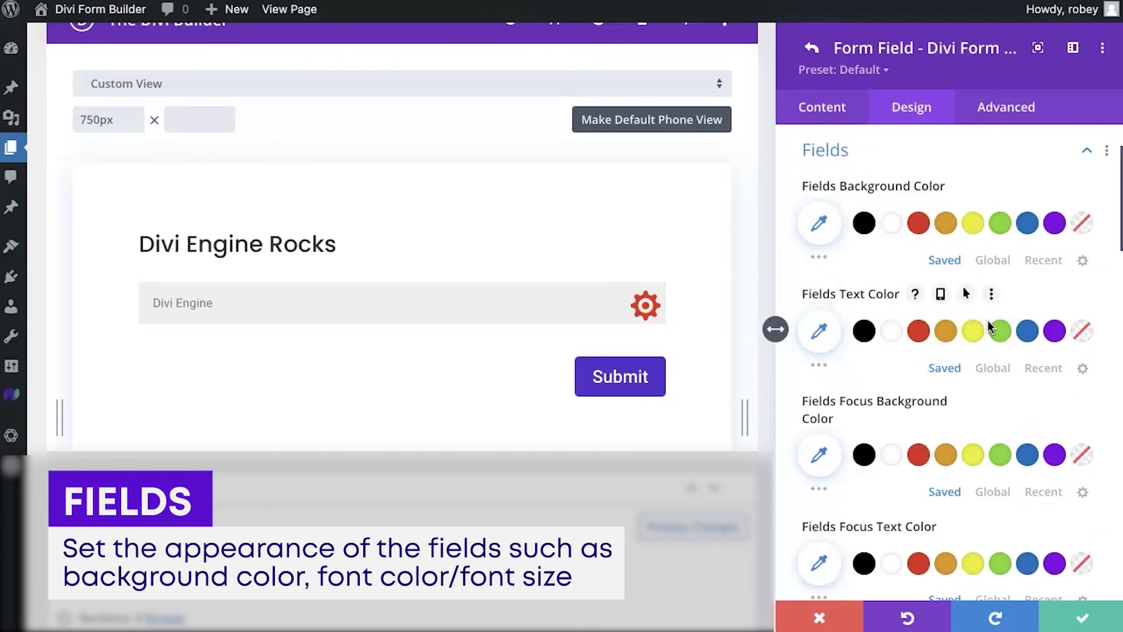
pyautogui.scroll(-8, 960, 423)
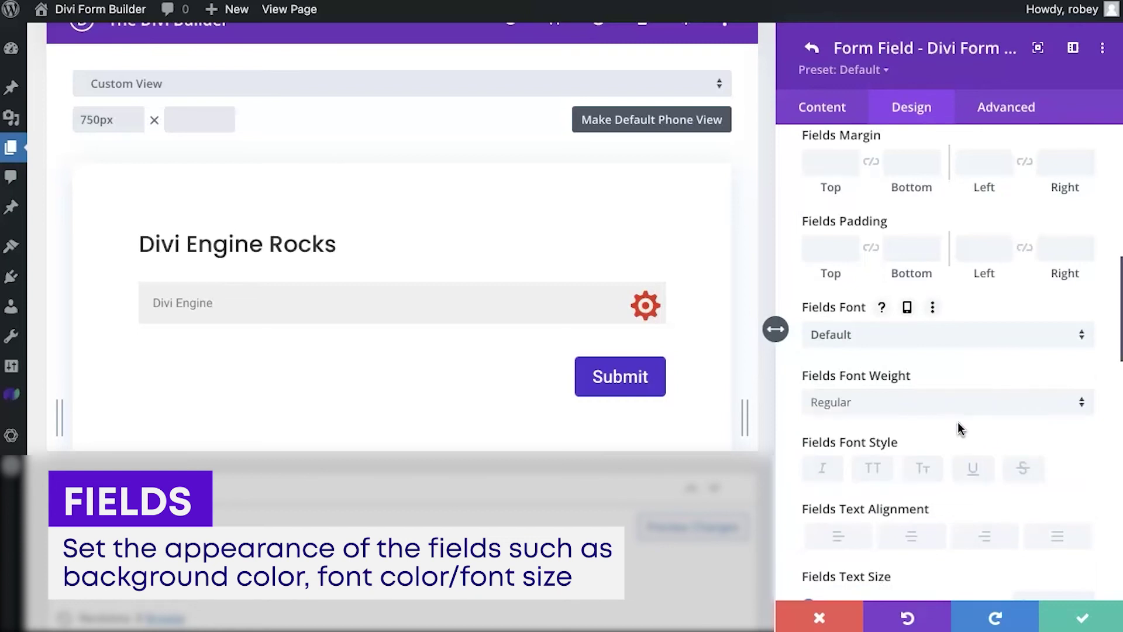
pyautogui.scroll(-10, 907, 310)
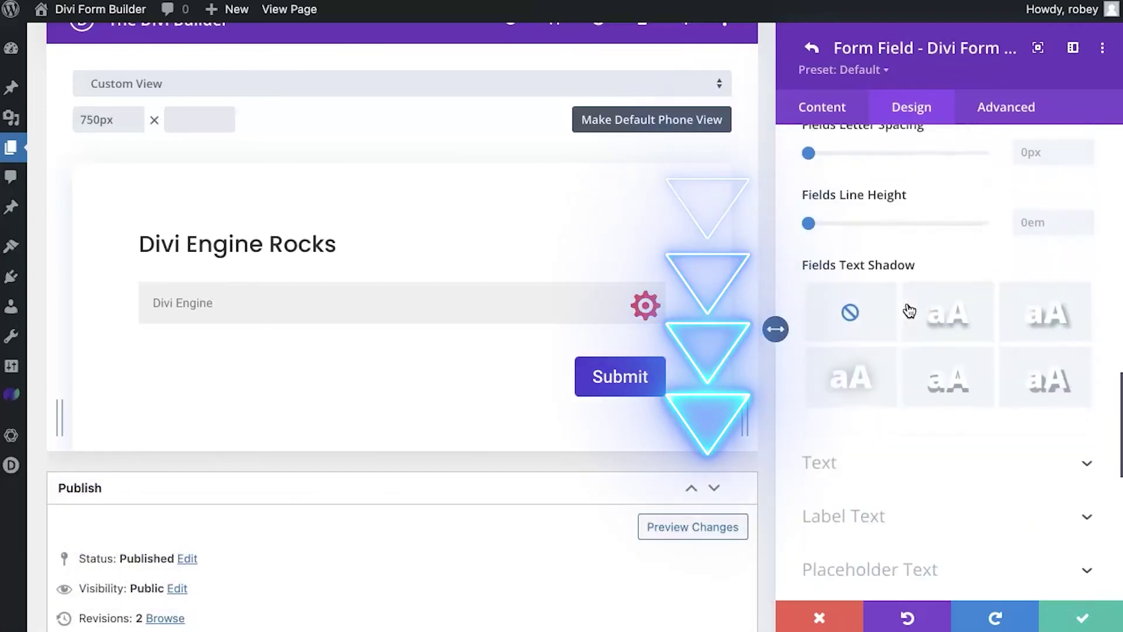
pyautogui.scroll(-8, 907, 310)
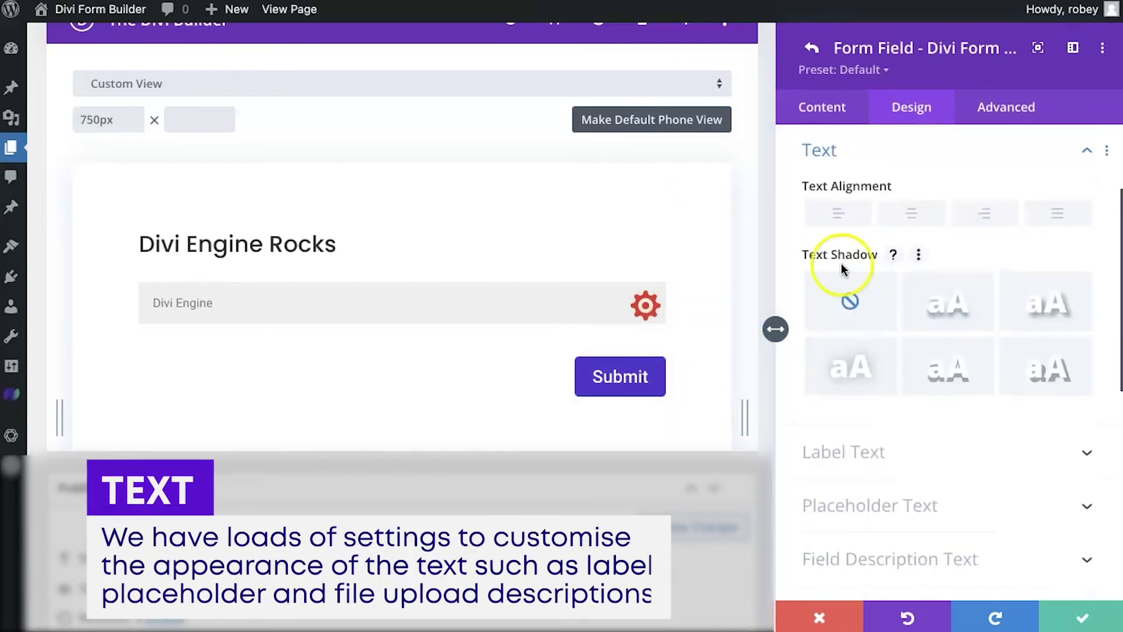
pyautogui.click(901, 452)
pyautogui.scroll(-8, 901, 457)
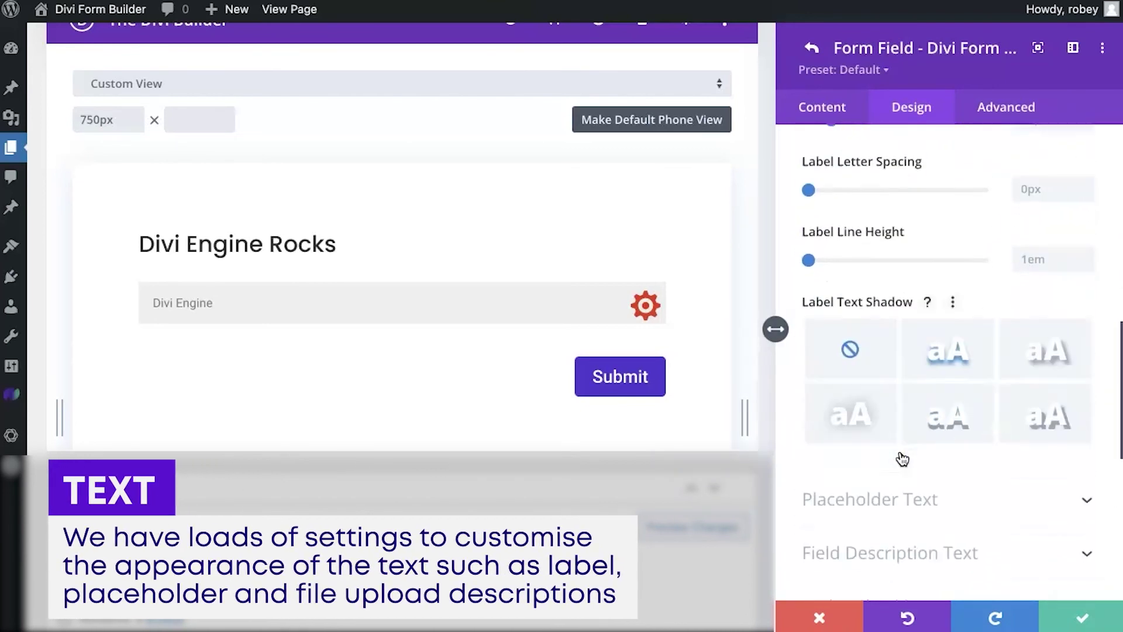
pyautogui.scroll(-2, 902, 459)
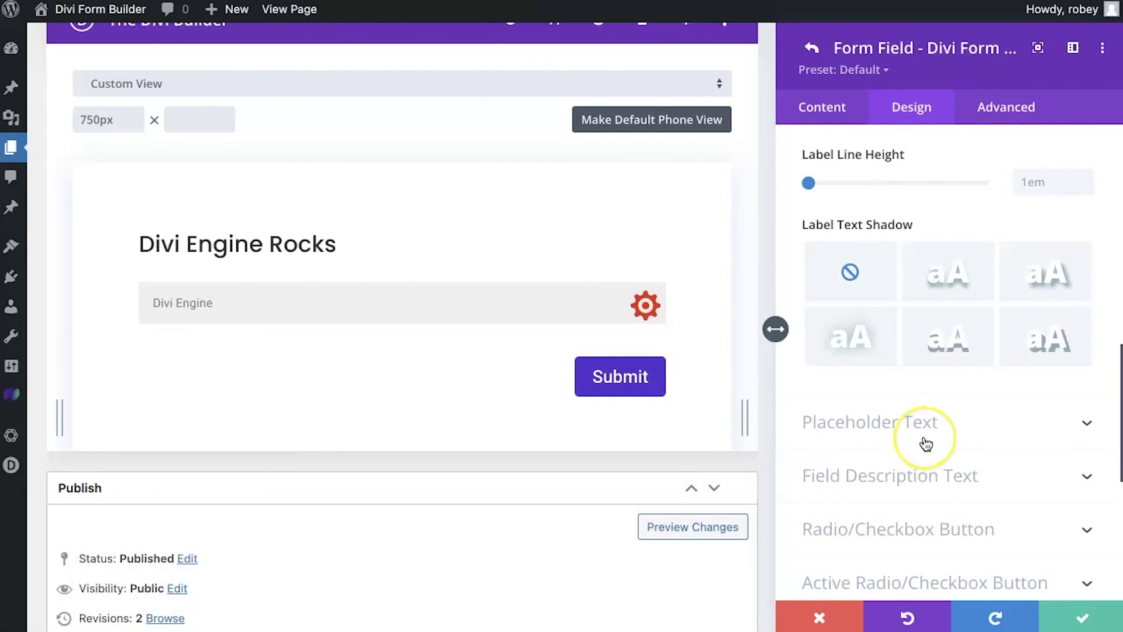
pyautogui.scroll(-7, 922, 443)
pyautogui.scroll(8, 926, 444)
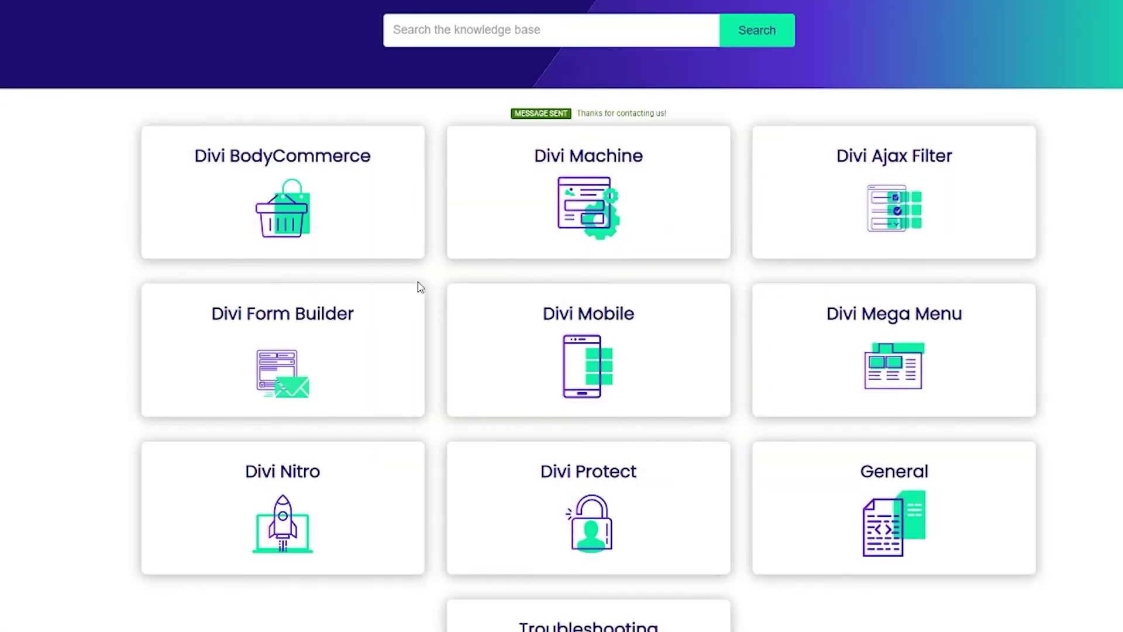
# - Open the Divi Form Builder documentation, play its welcome video and scroll through the article
pyautogui.click(331, 323)
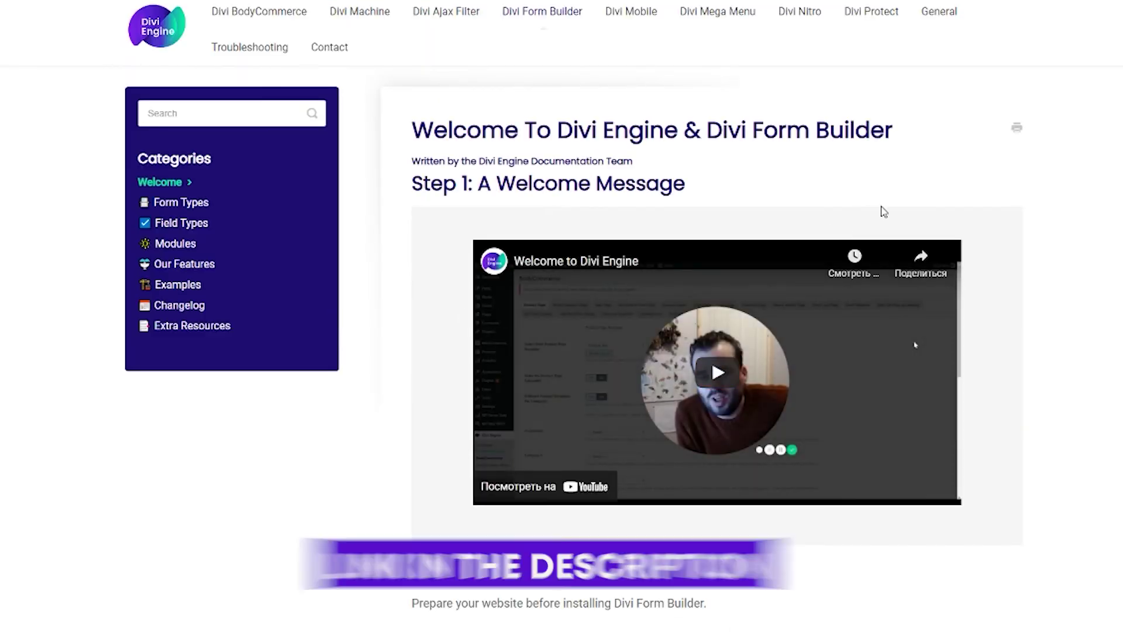
pyautogui.click(725, 375)
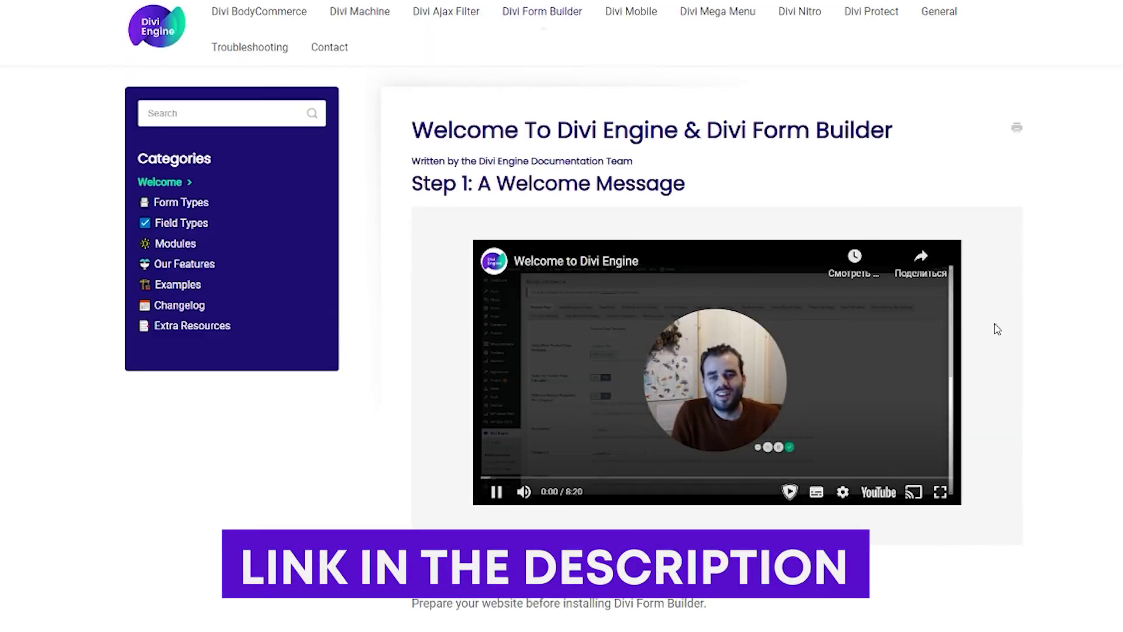
pyautogui.scroll(-3, 702, 351)
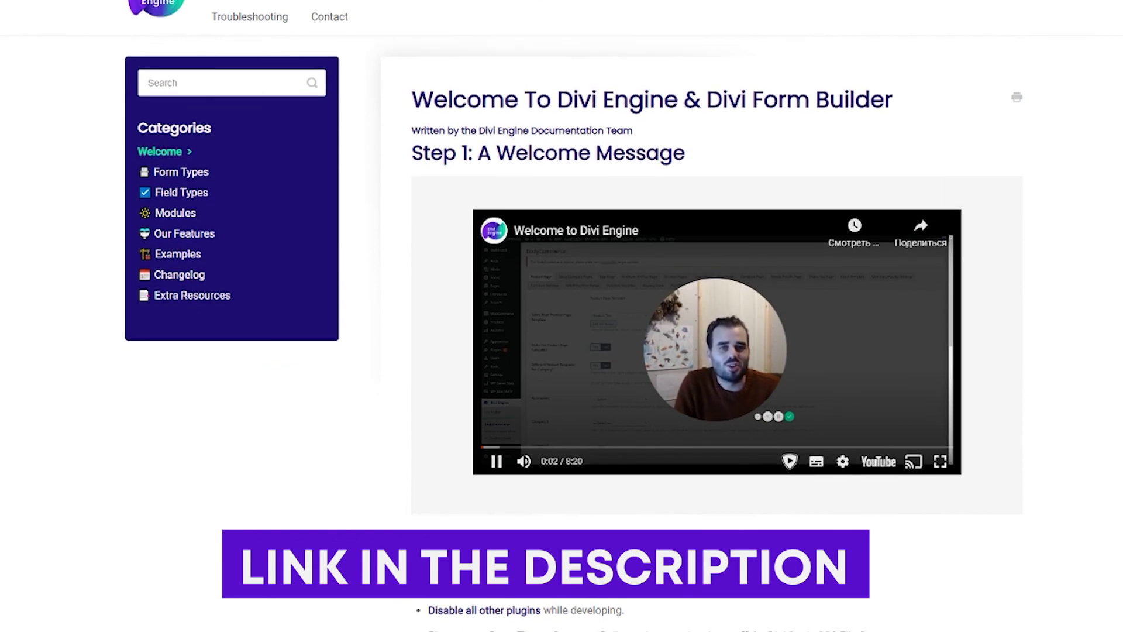
pyautogui.scroll(-7, 717, 316)
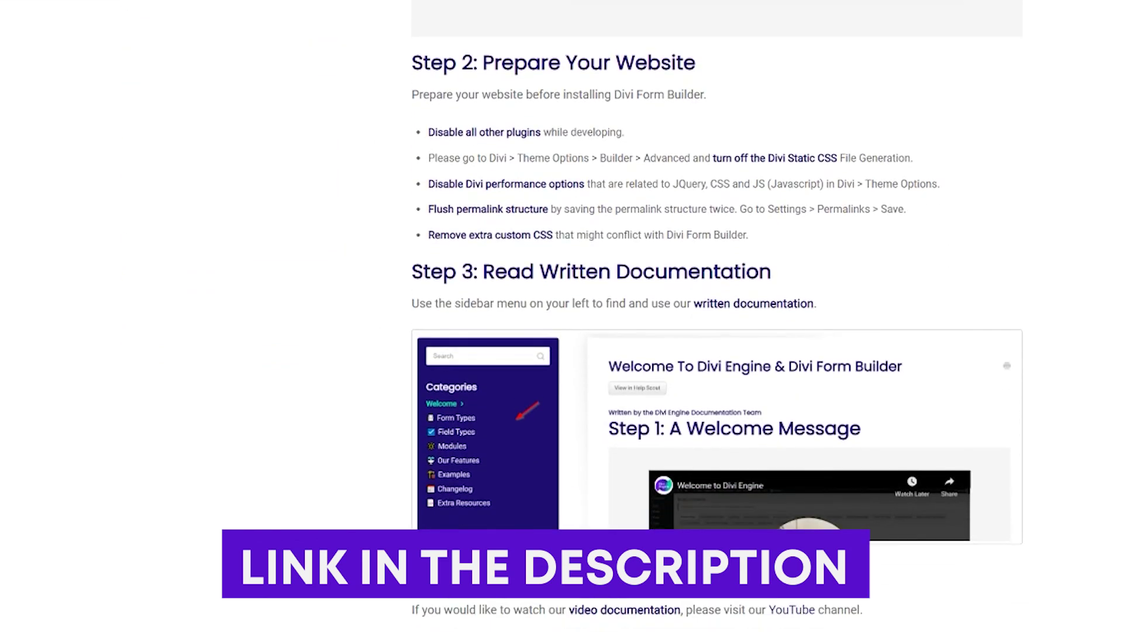
pyautogui.scroll(-5, 716, 328)
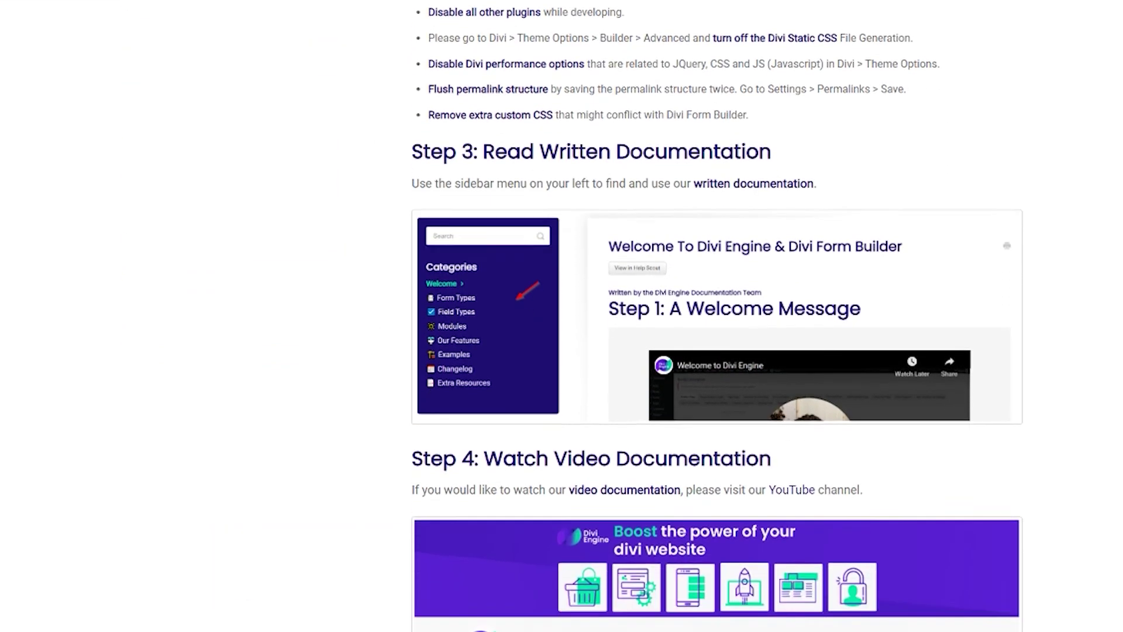
pyautogui.scroll(-2, 716, 316)
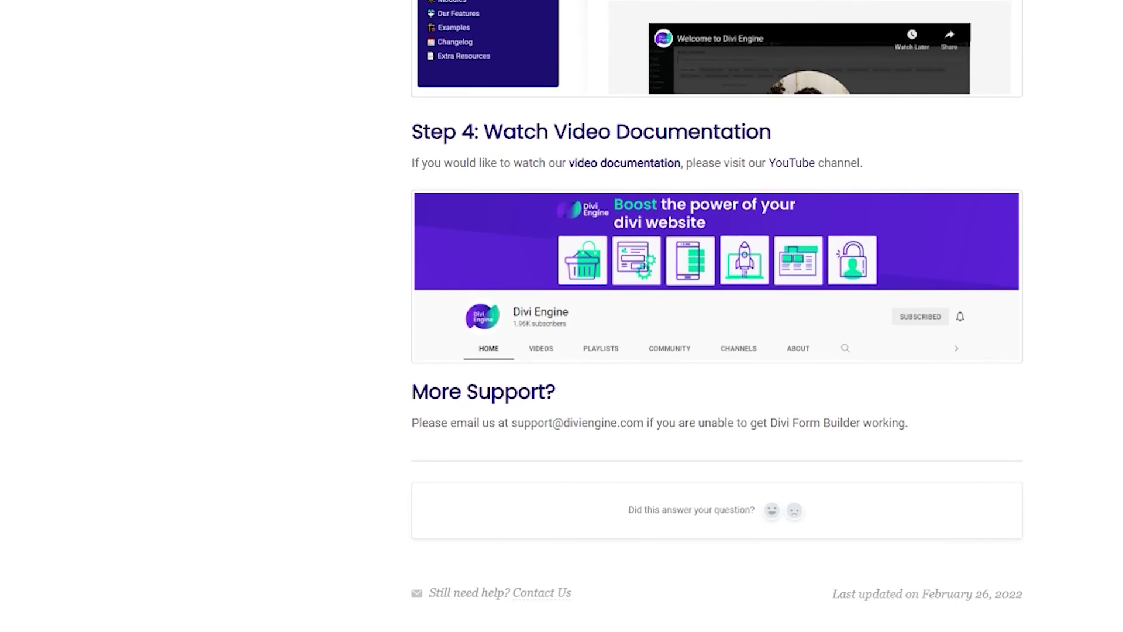
pyautogui.scroll(3, 717, 315)
pyautogui.scroll(-2, 717, 316)
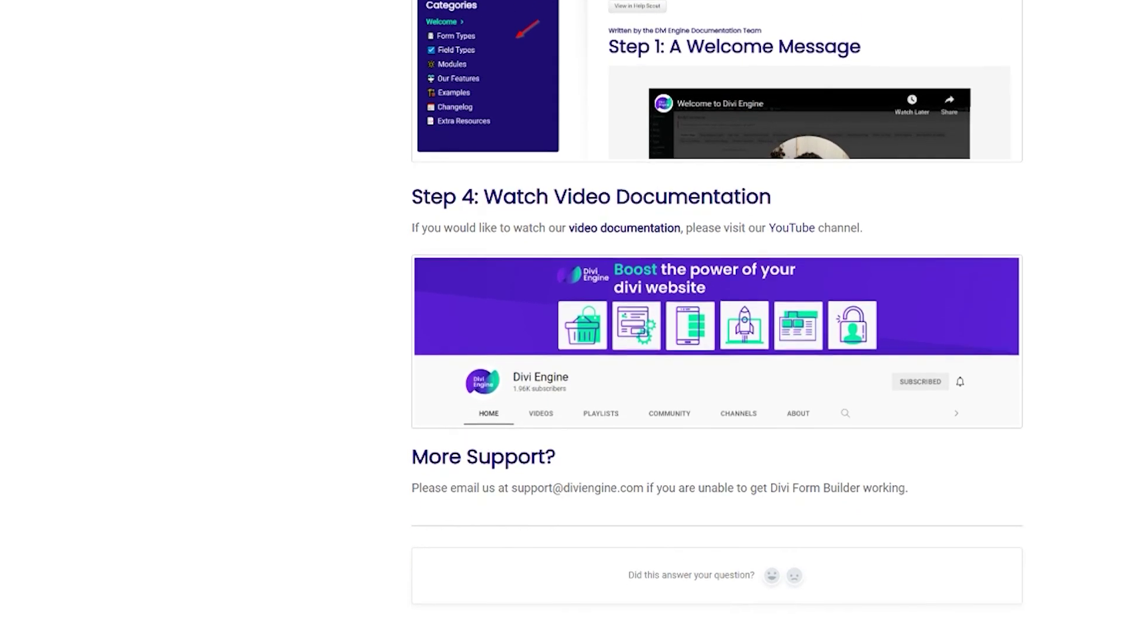
# - Rate the article as helpful with the happy face and open the Modules category
pyautogui.click(772, 567)
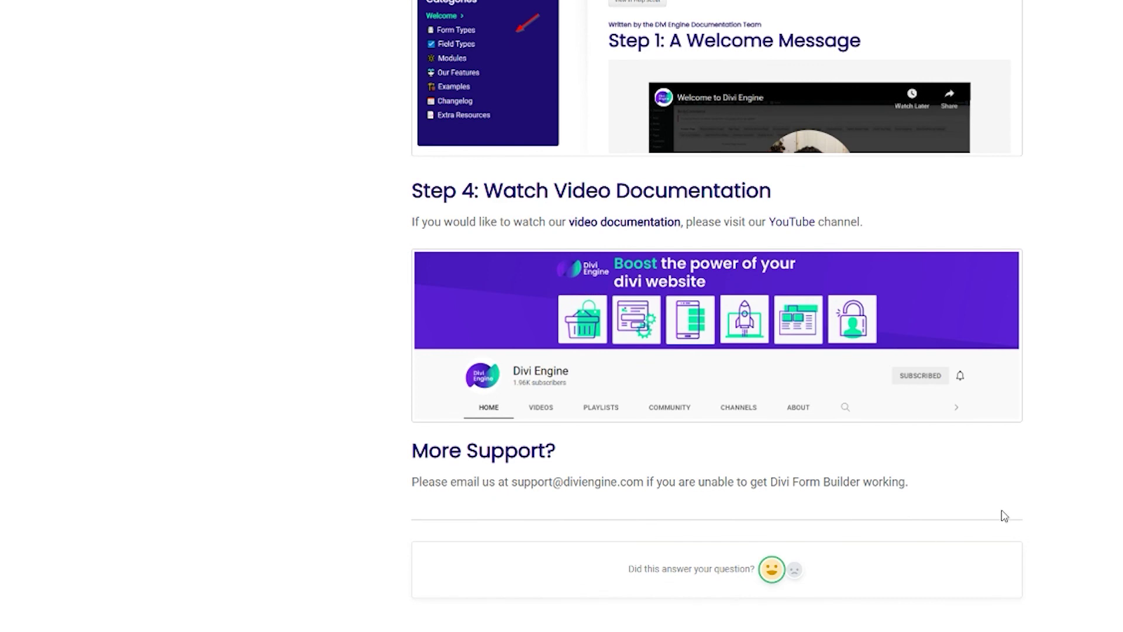
pyautogui.scroll(14, 717, 316)
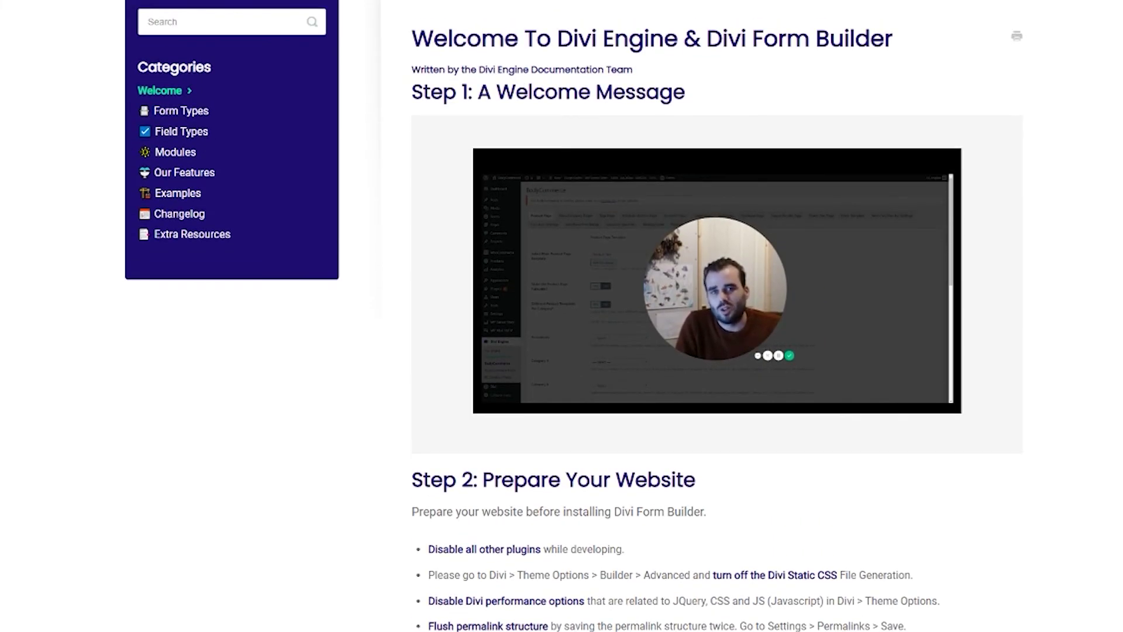
pyautogui.click(188, 152)
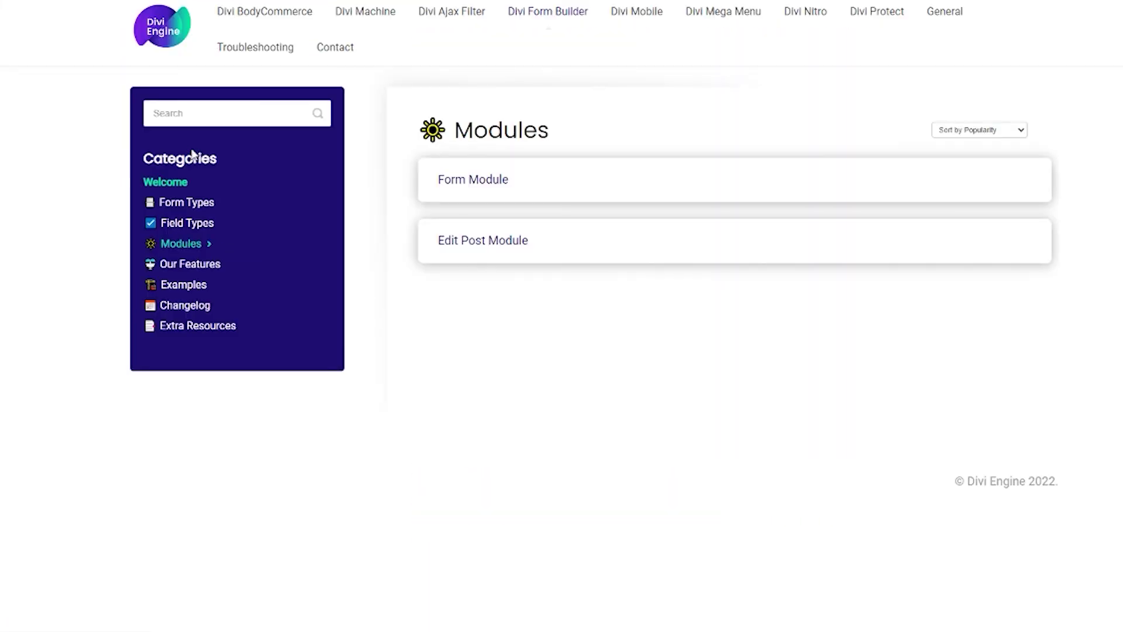